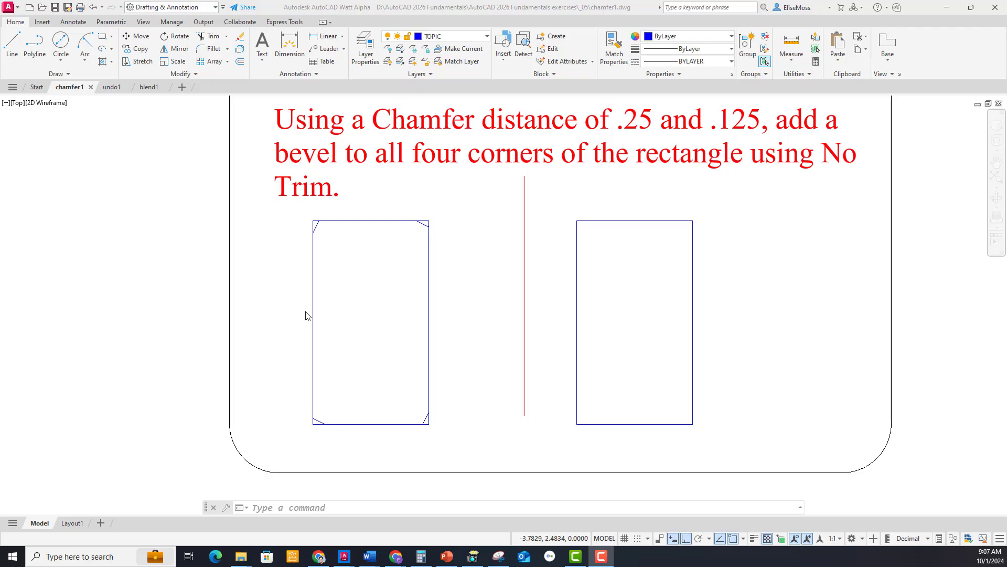
# Chamfer all four corners of the plain rectangle with the Polyline option, using distances of 0.25 and 0.125.
pyautogui.click(625, 253)
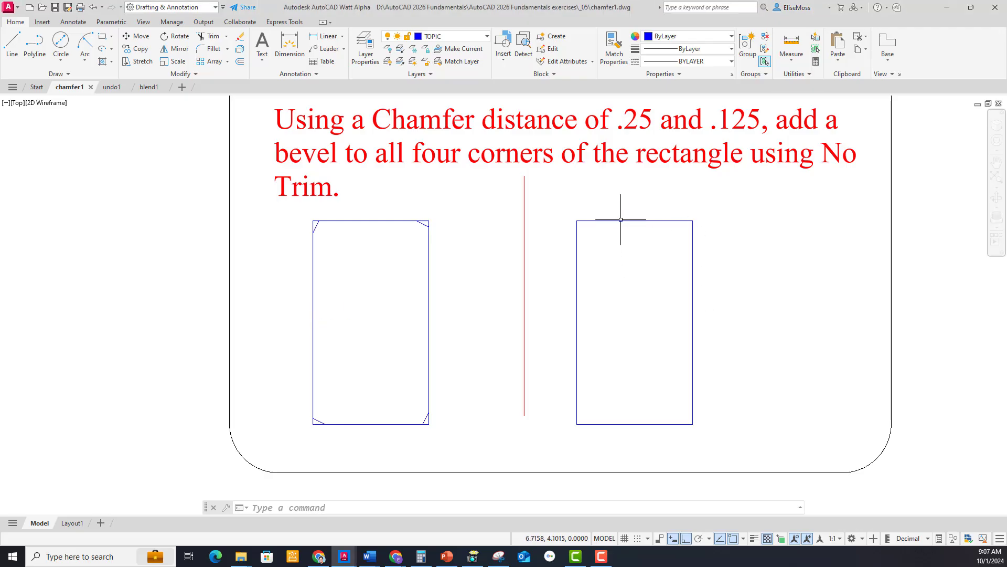
pyautogui.moveTo(617, 221)
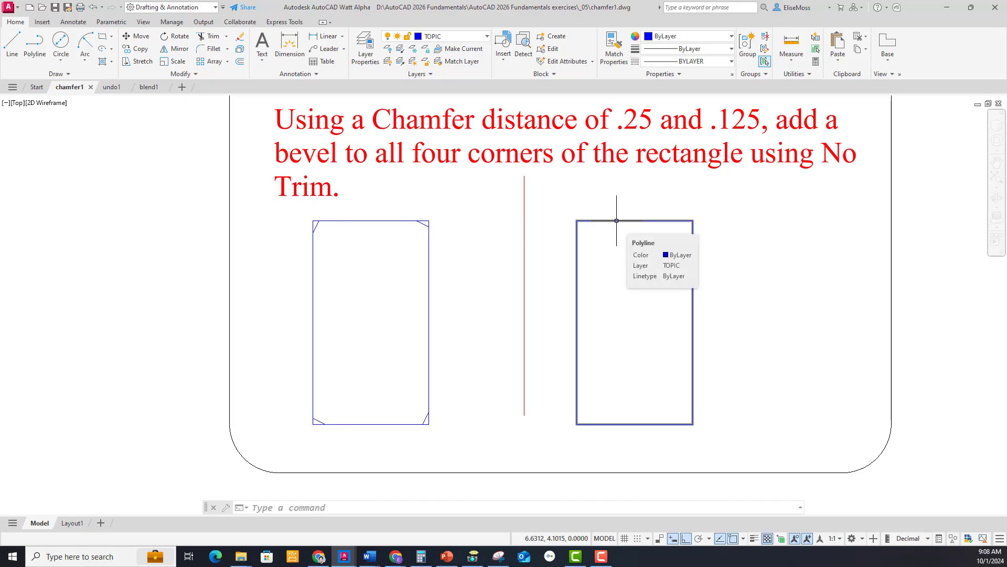
pyautogui.click(227, 49)
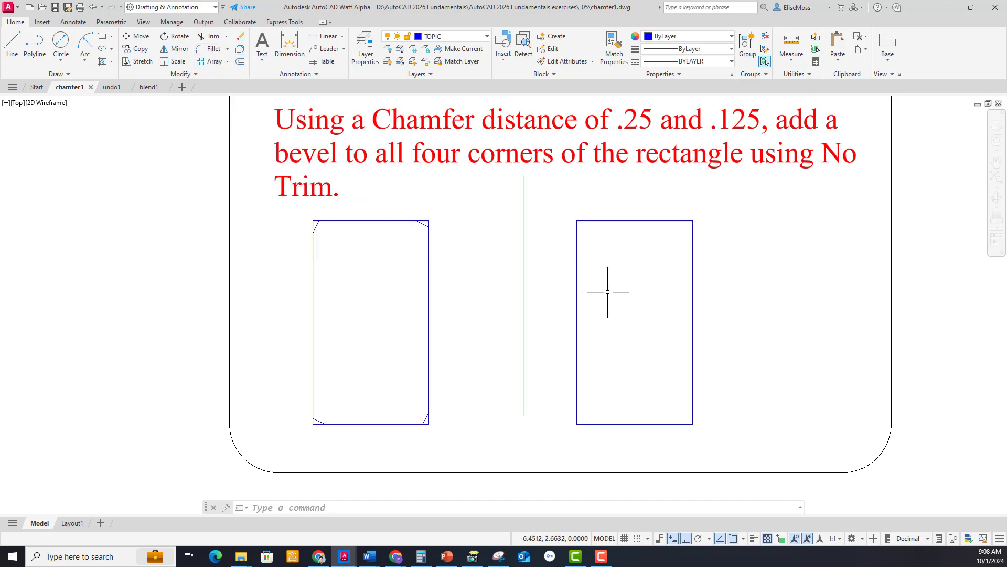
pyautogui.write('CH')
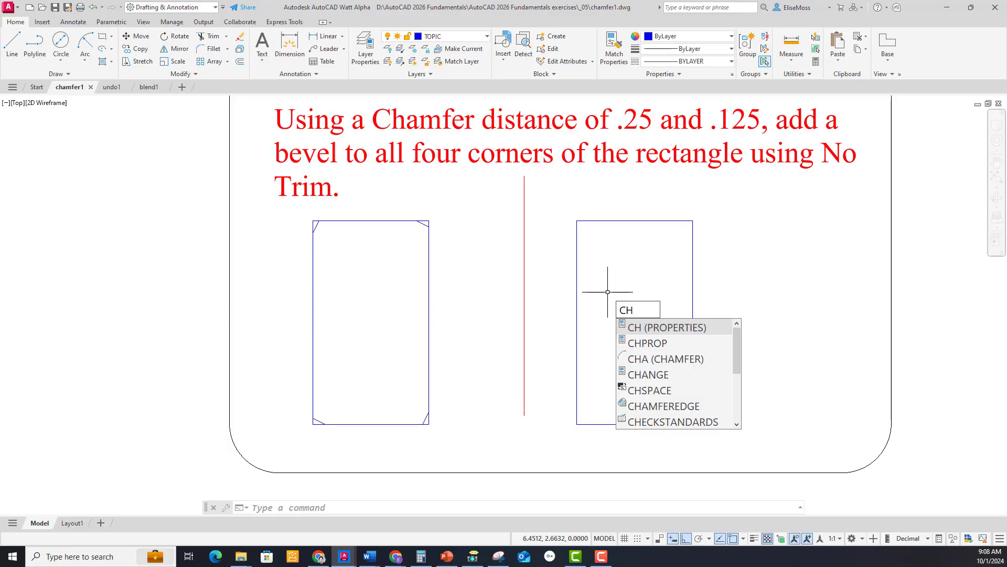
pyautogui.click(671, 361)
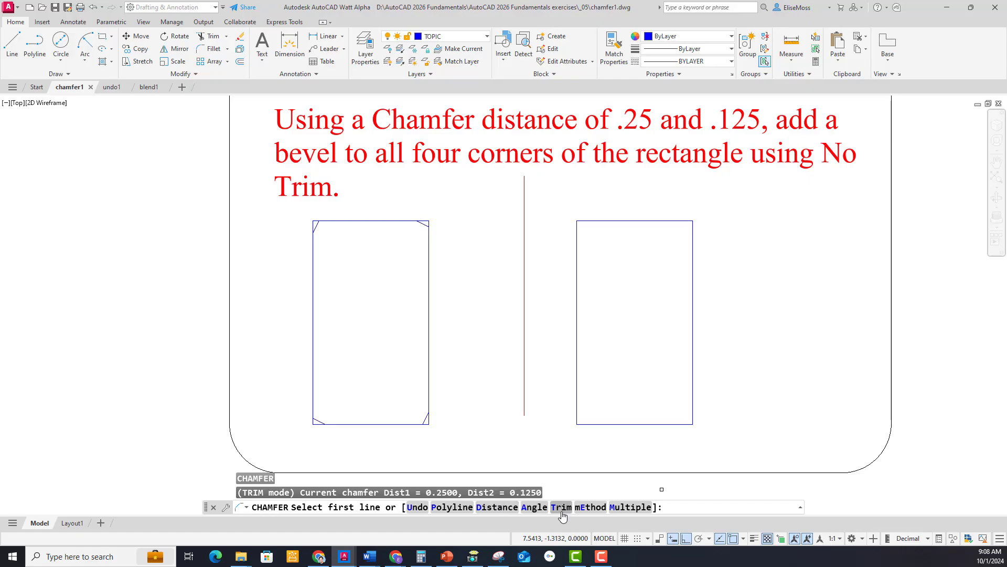
pyautogui.click(448, 513)
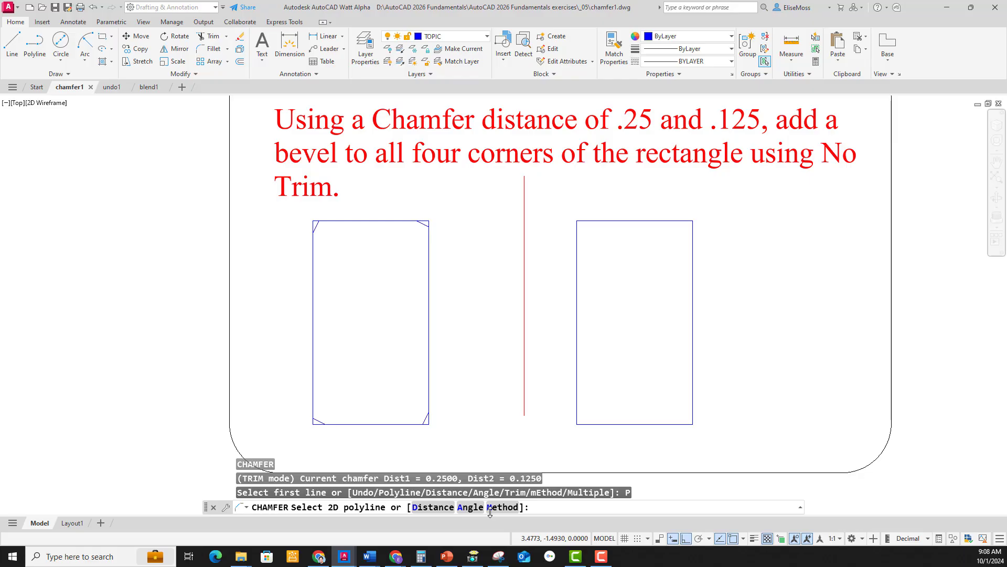
pyautogui.click(431, 507)
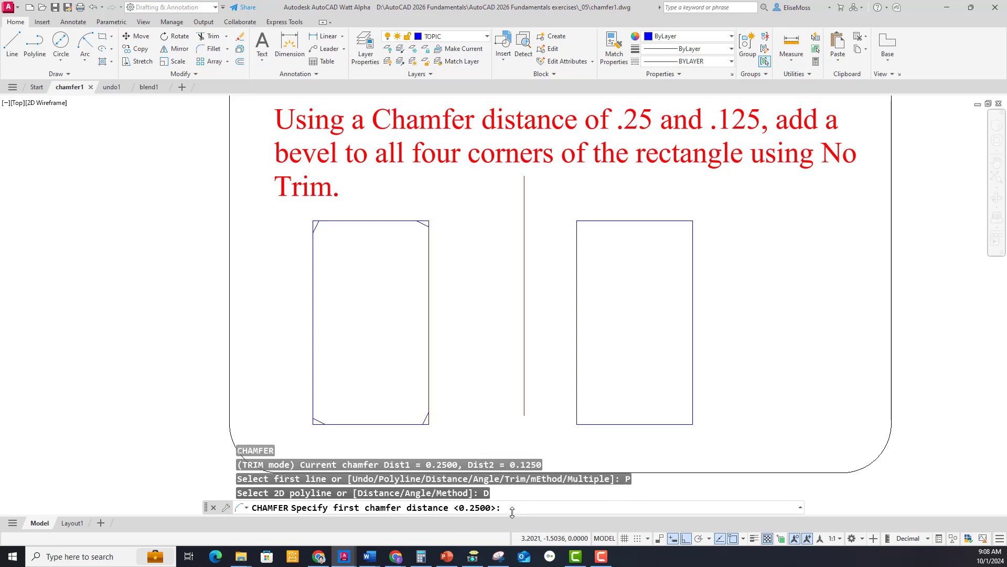
pyautogui.press('Return')
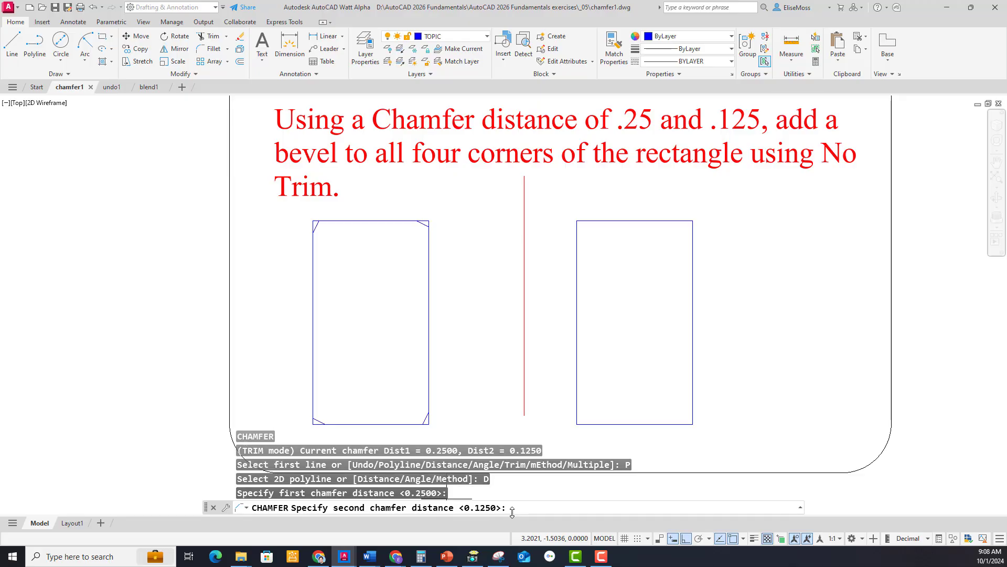
pyautogui.press('Return')
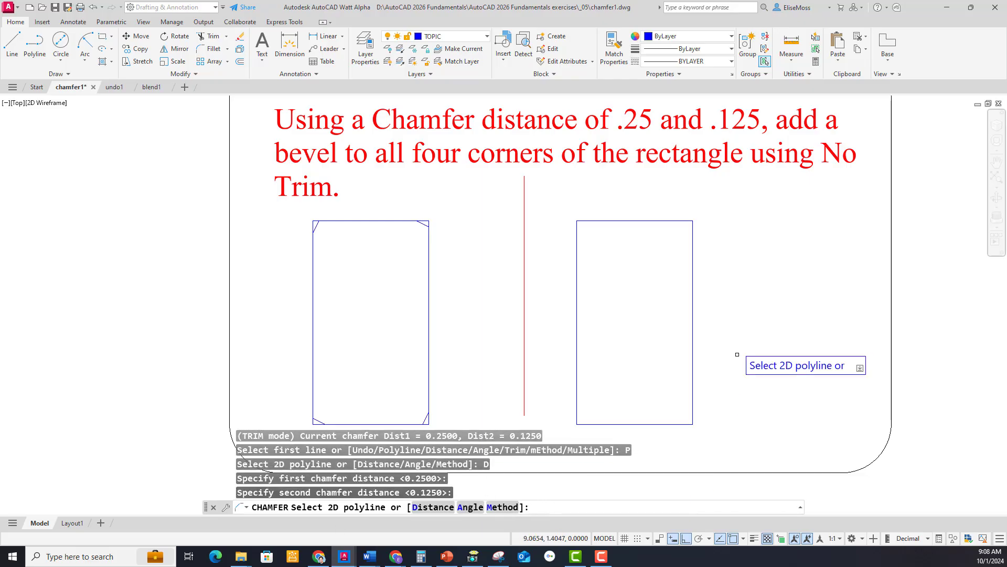
pyautogui.click(623, 220)
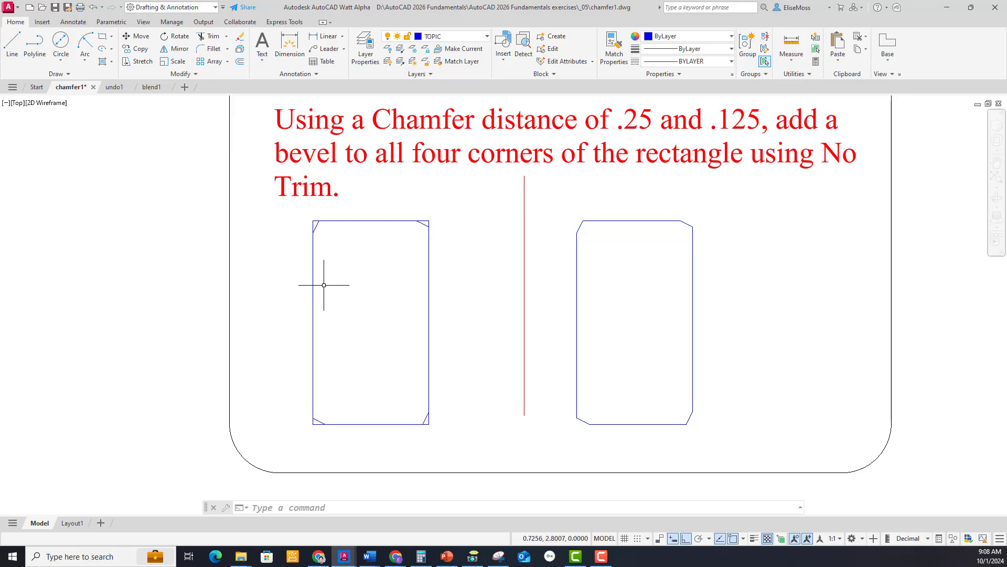
# Undo the polyline chamfer on the rectangle to the right of the dividing line.
pyautogui.rightClick(754, 223)
pyautogui.moveTo(787, 236)
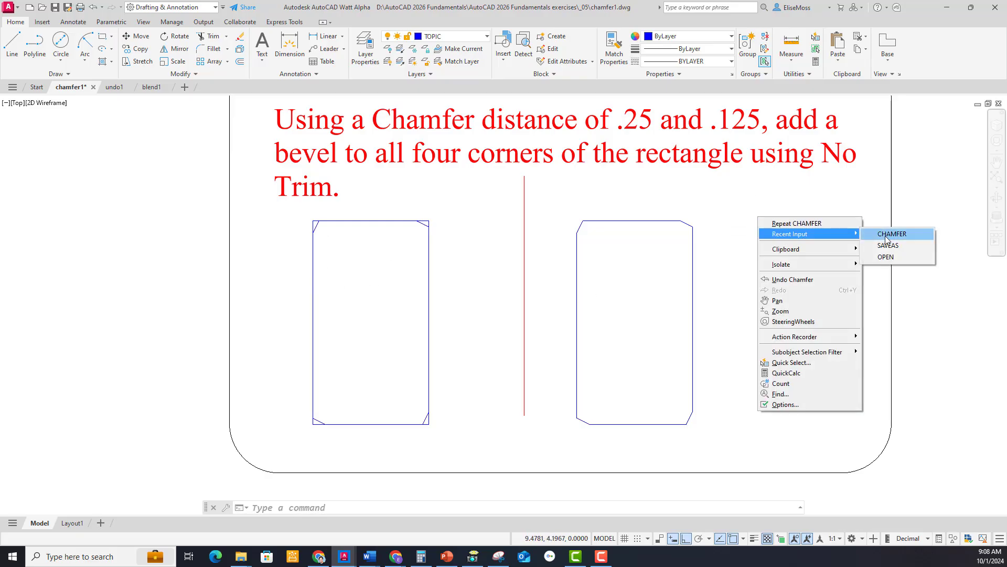
pyautogui.click(755, 209)
pyautogui.rightClick(754, 209)
pyautogui.click(792, 272)
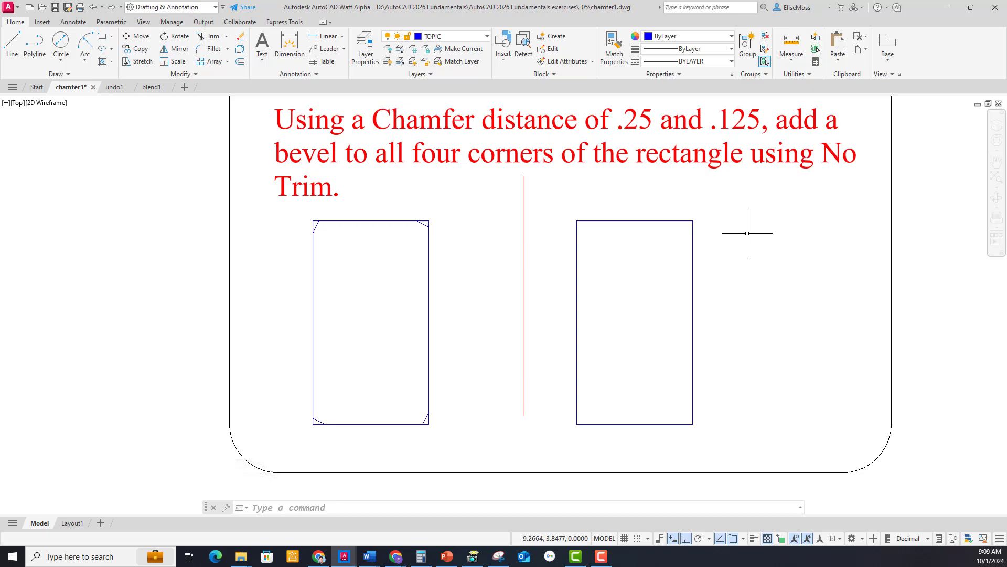
# Try to chamfer the plain rectangle's upper-right corner by the Angle option, with length 30 and angle 30.
pyautogui.rightClick(738, 232)
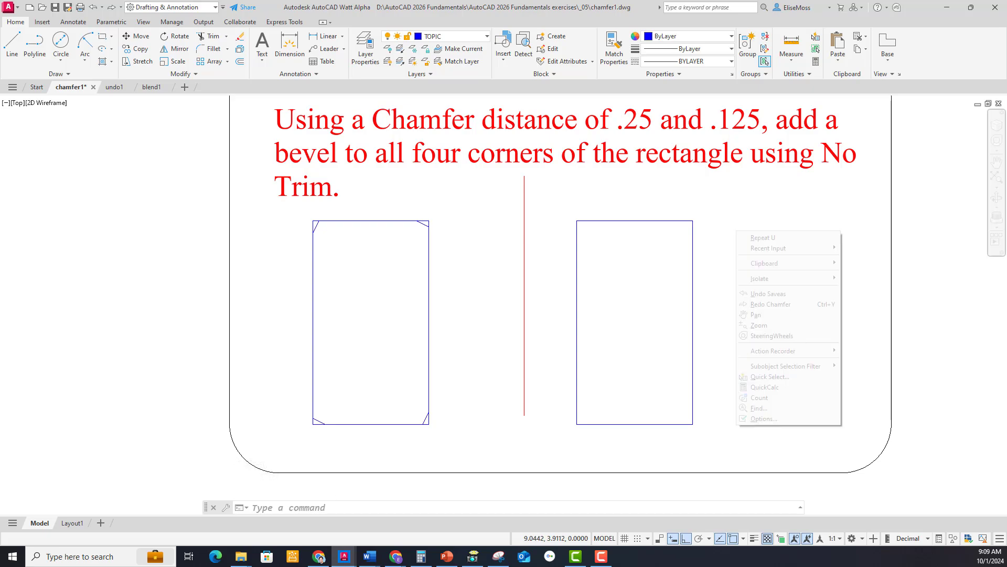
pyautogui.moveTo(829, 248)
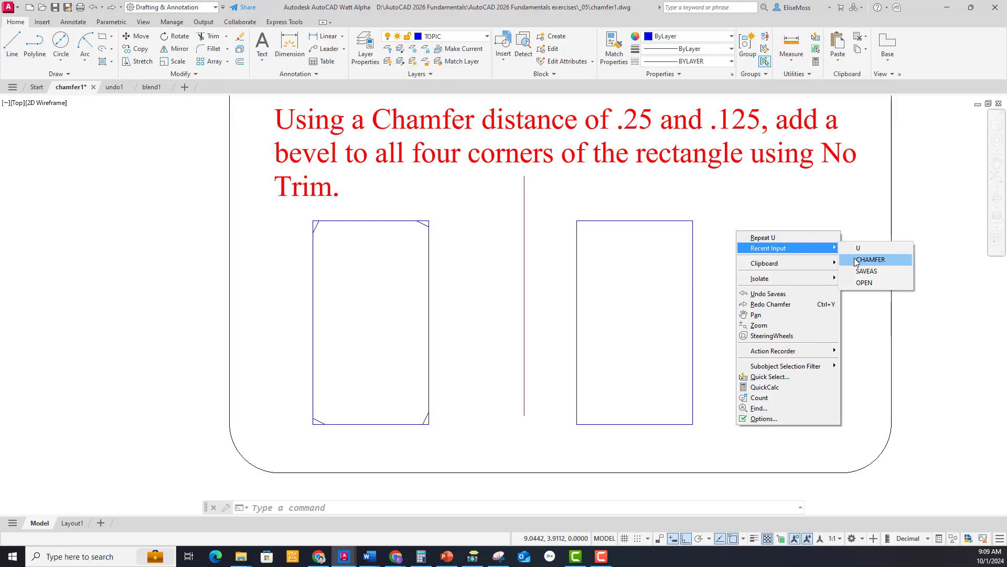
pyautogui.click(857, 262)
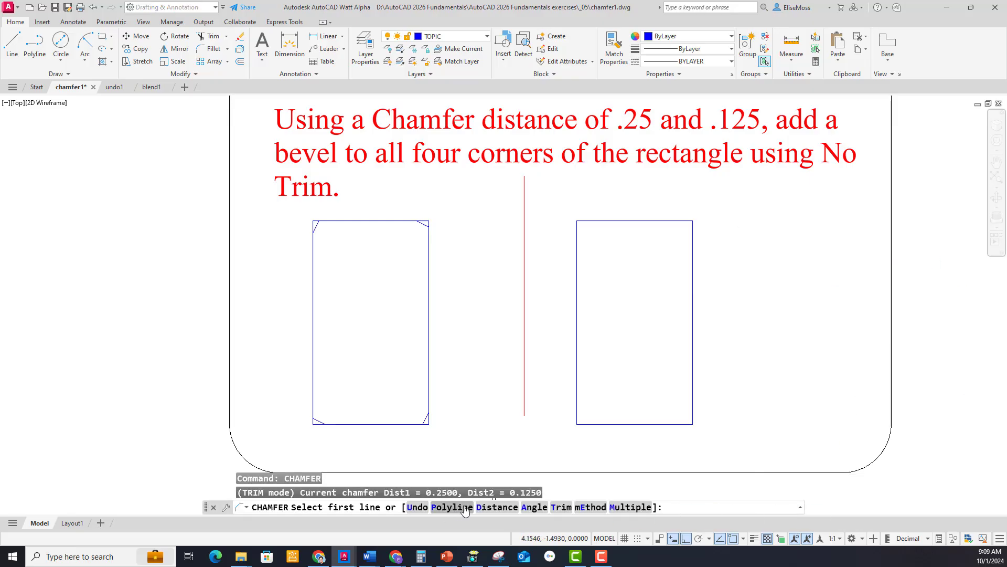
pyautogui.click(533, 506)
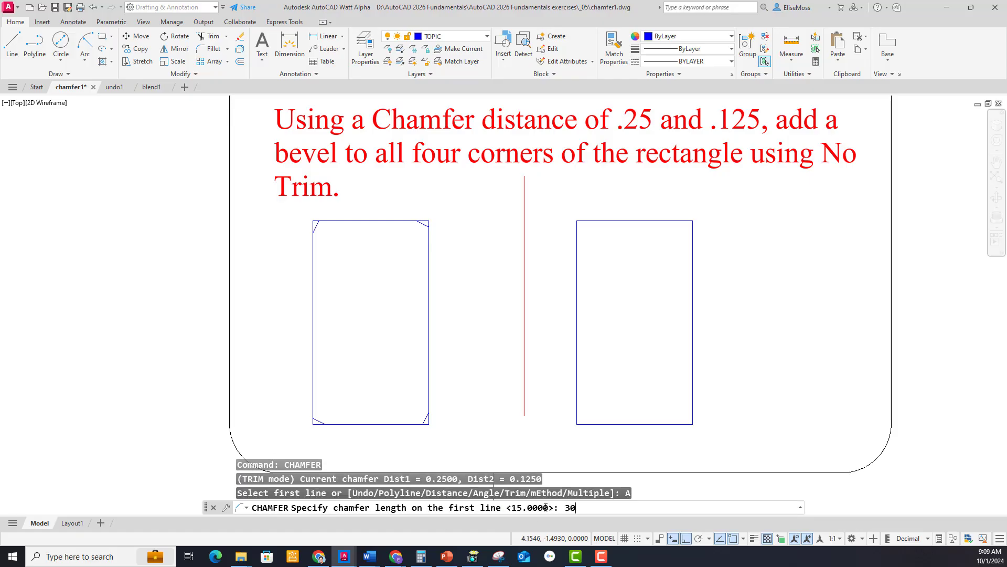
pyautogui.press('Return')
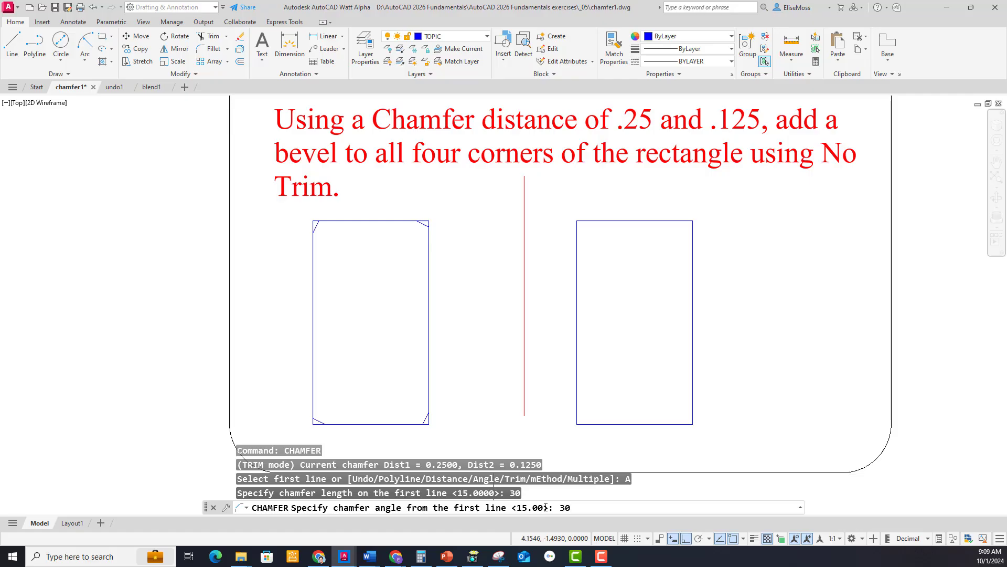
pyautogui.press('Return')
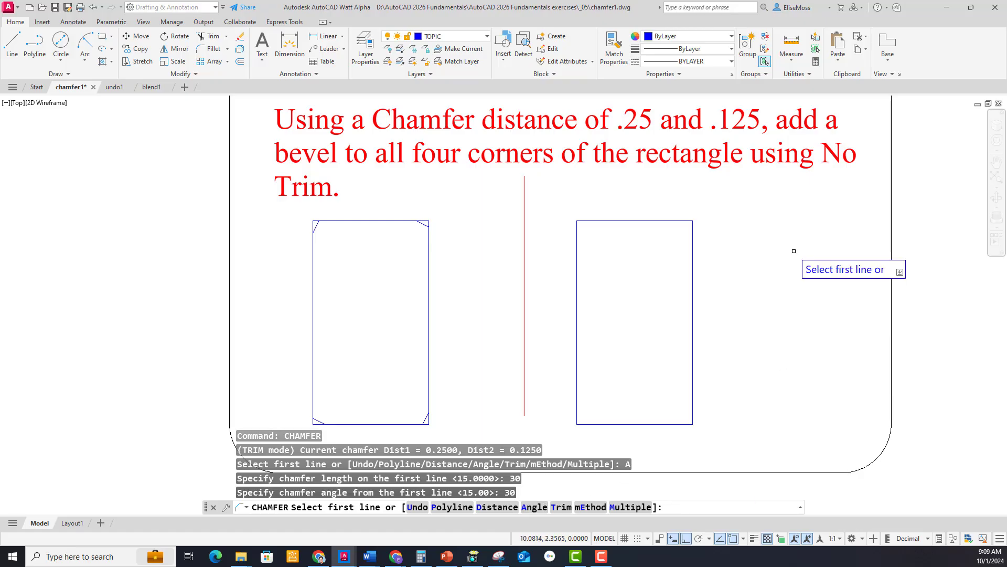
pyautogui.click(668, 219)
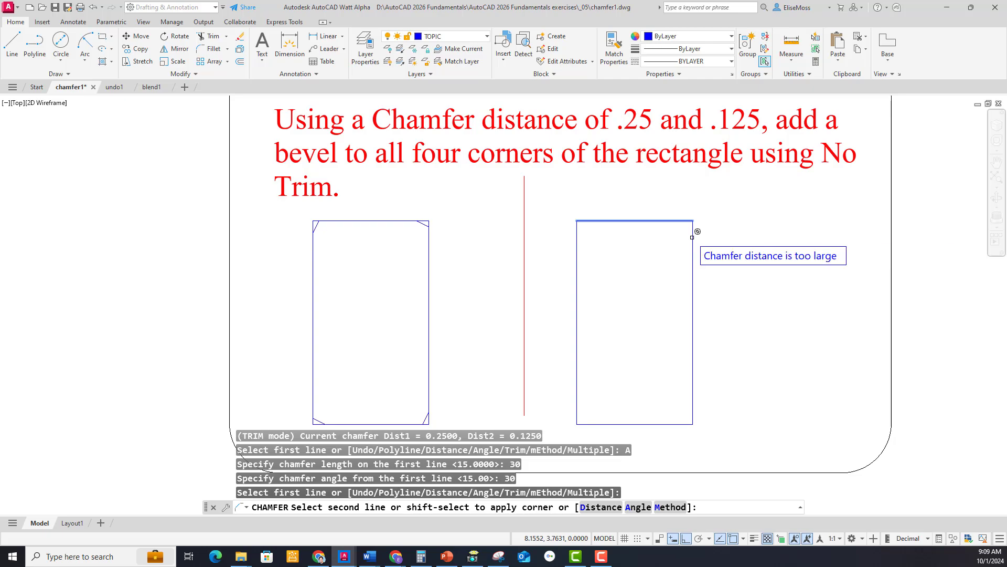
pyautogui.press('Escape')
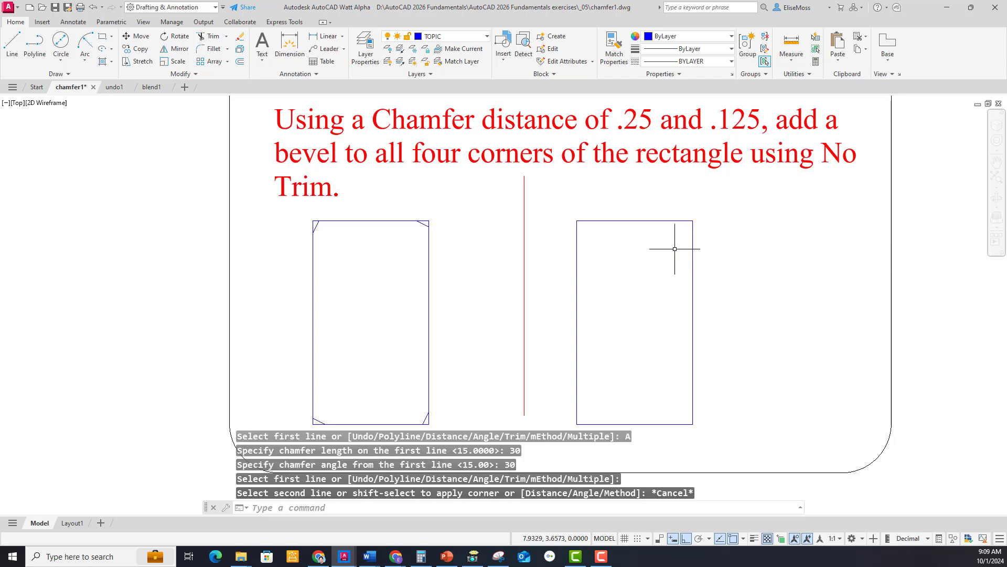
# Try the angle chamfer again from the plain rectangle's top edge, with length 5 and the angle kept at 30.
pyautogui.rightClick(634, 310)
pyautogui.click(658, 316)
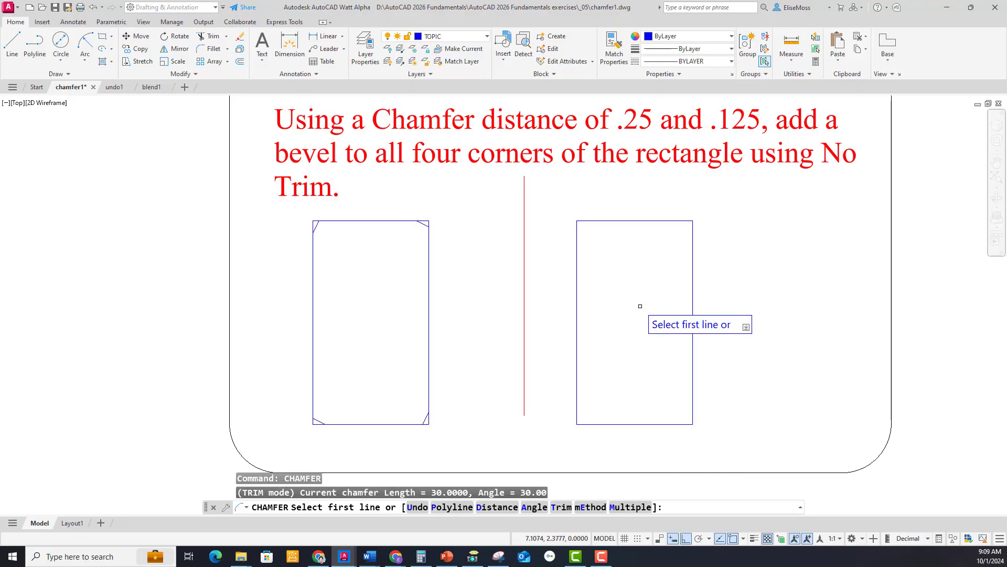
pyautogui.click(533, 507)
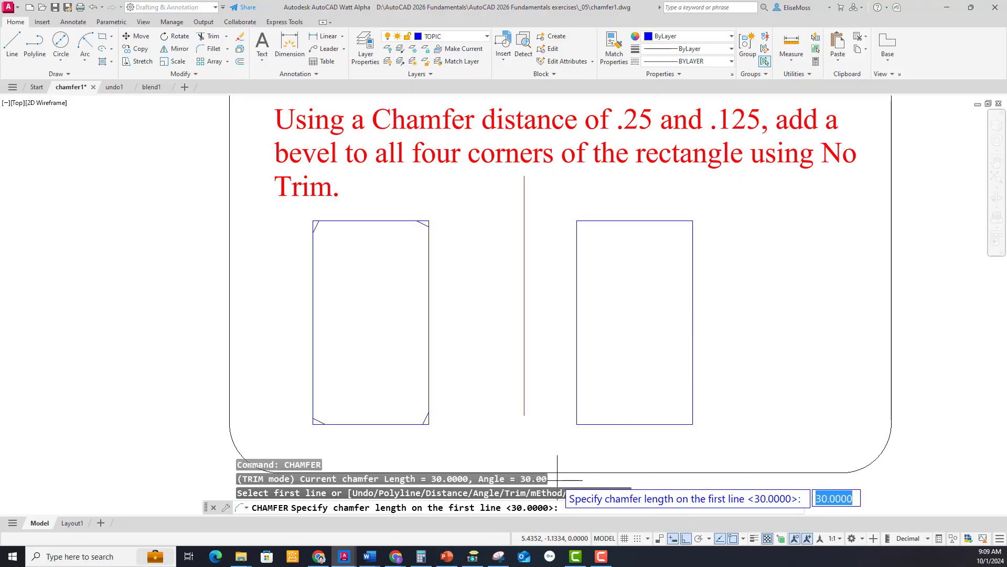
pyautogui.write('5')
pyautogui.press('Return')
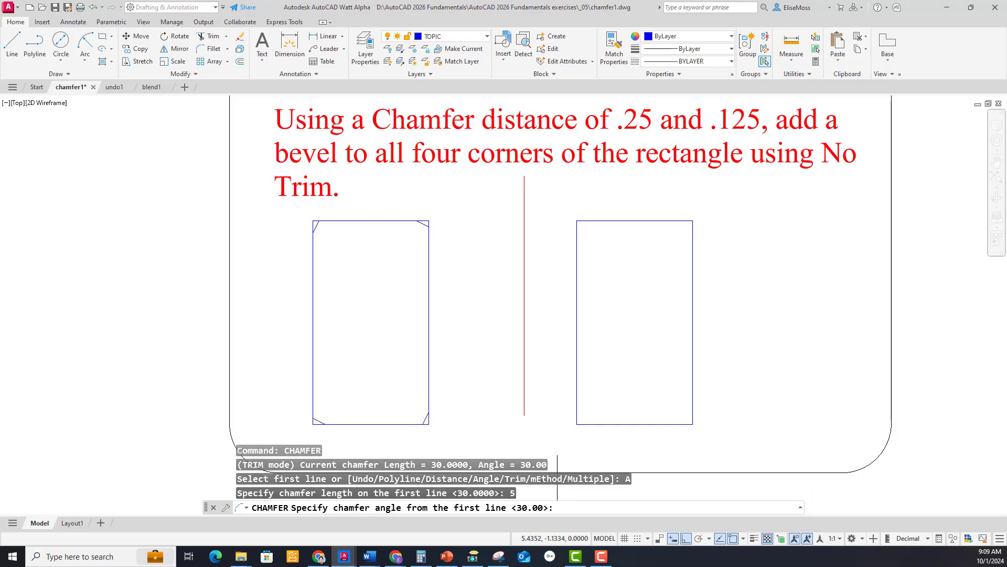
pyautogui.press('Return')
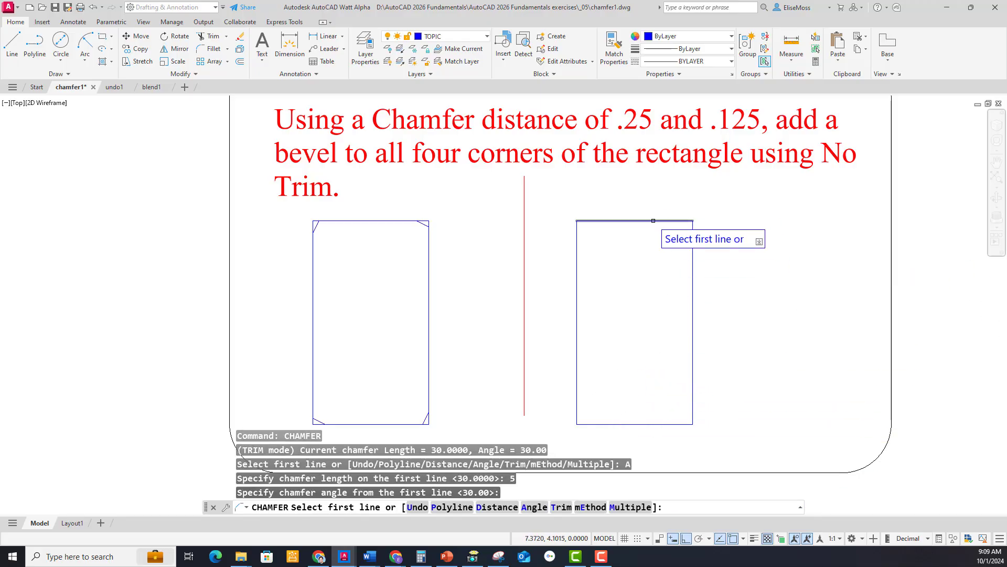
pyautogui.click(674, 222)
pyautogui.press('Escape')
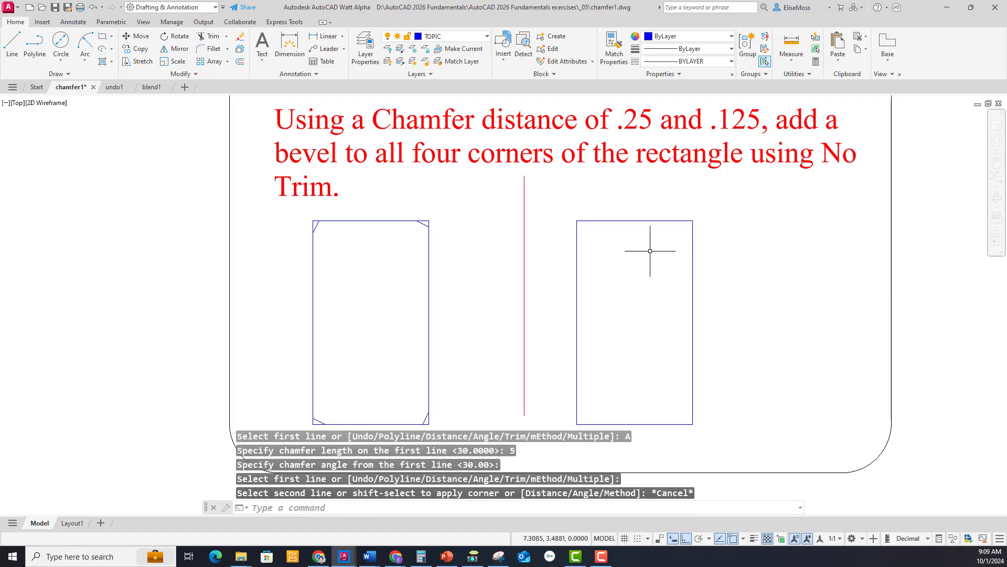
# Try to chamfer the plain rectangle's upper-right corner by the Angle option, with length 5 and angle 5.
pyautogui.rightClick(652, 253)
pyautogui.click(682, 258)
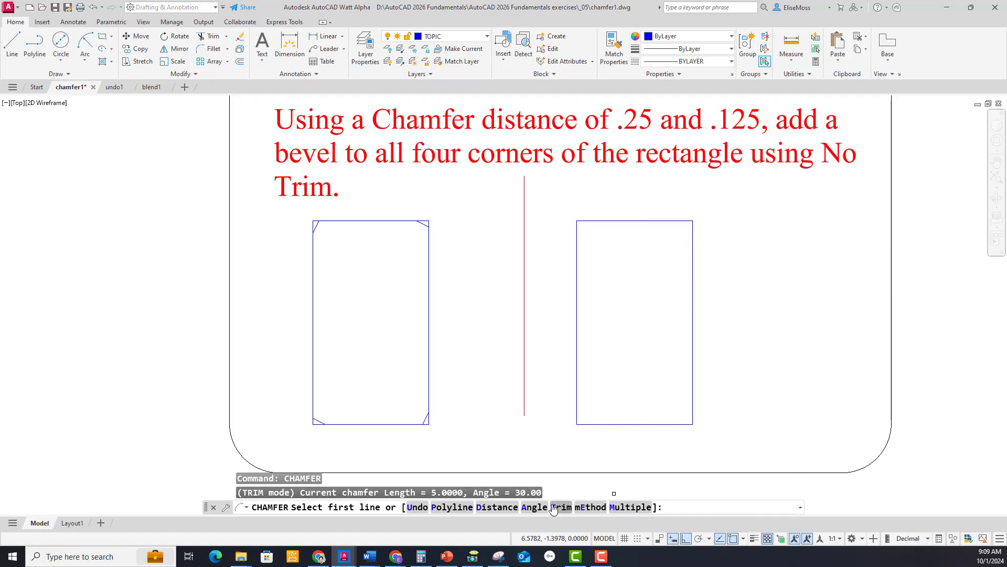
pyautogui.click(534, 506)
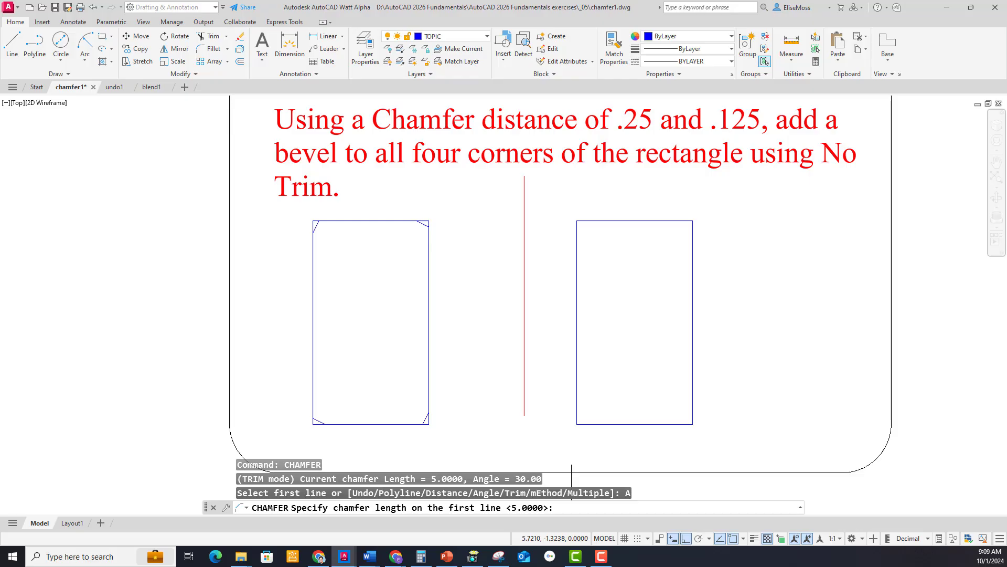
pyautogui.write('5')
pyautogui.press('Return')
pyautogui.write('5')
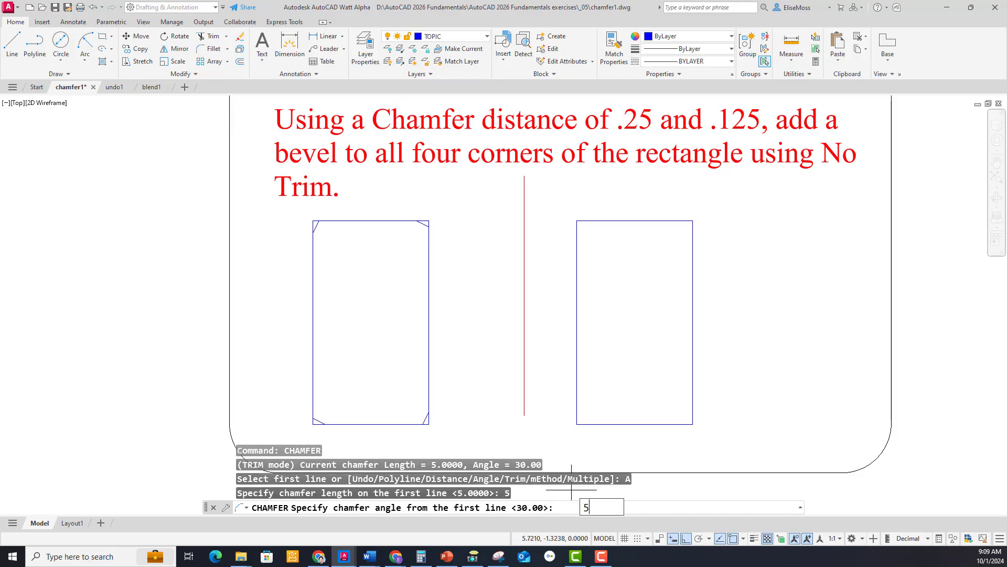
pyautogui.press('Return')
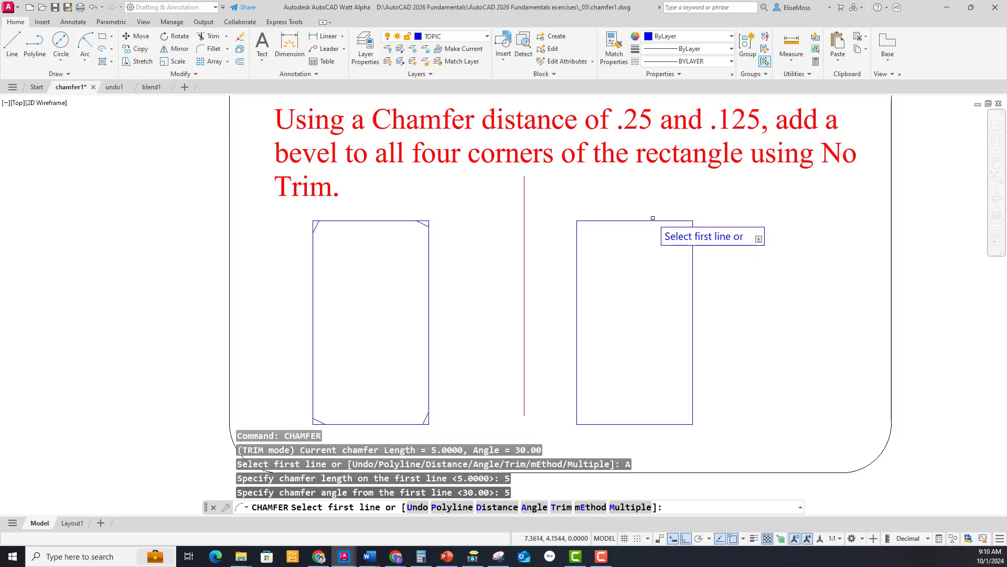
pyautogui.click(659, 221)
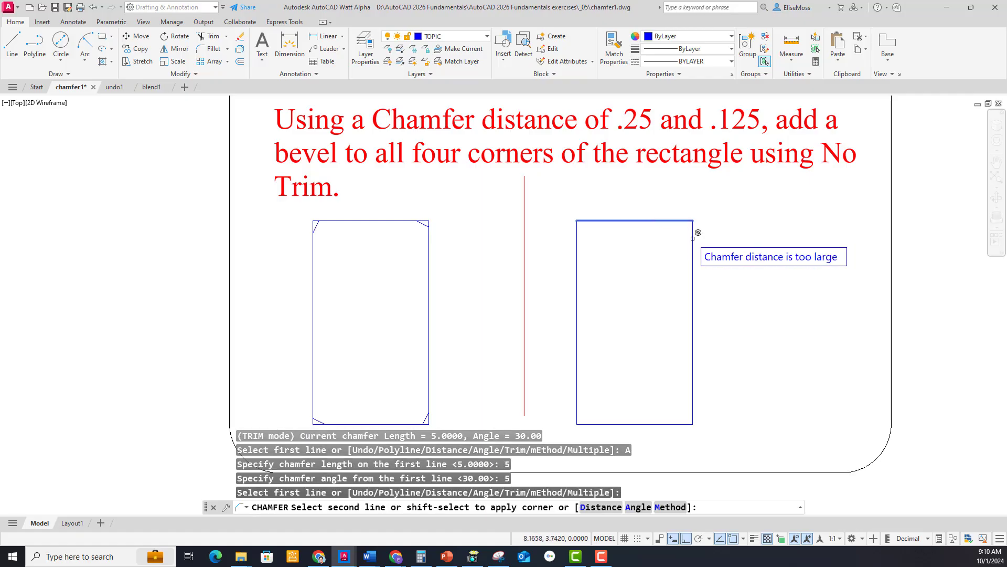
pyautogui.press('Escape')
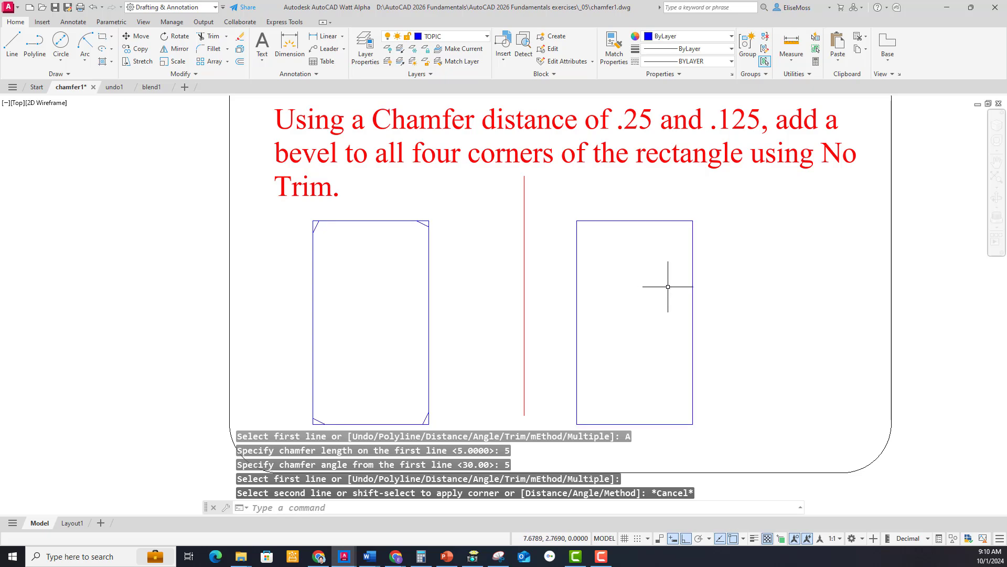
# Draw a horizontal line about 3.2 units long outside the exercise frame, with a connected vertical line running down from its right end.
pyautogui.moveTo(667, 286)
pyautogui.mouseDown(button='middle')
pyautogui.moveTo(250, 286)
pyautogui.moveTo(220, 250)
pyautogui.mouseUp(button='middle')
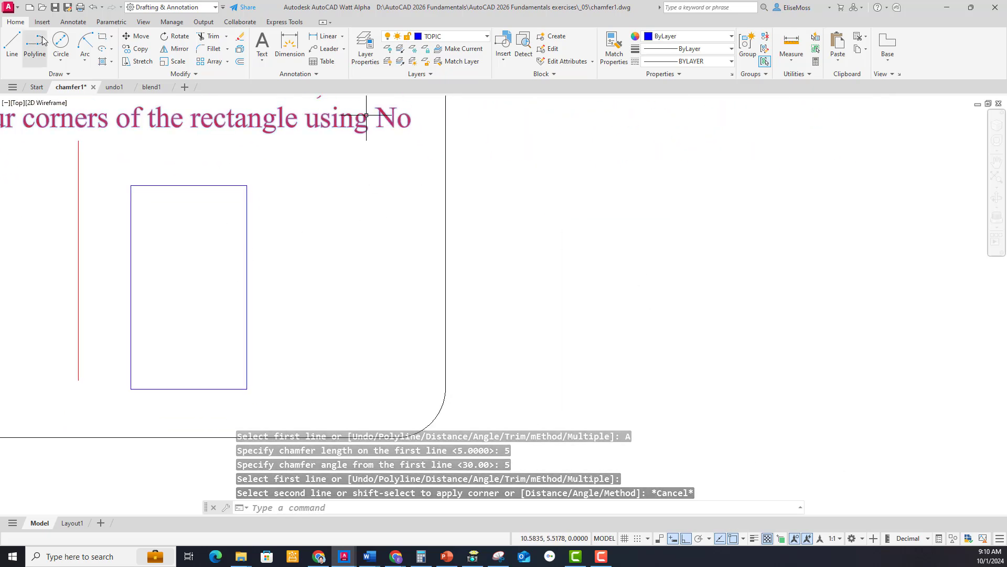
pyautogui.click(11, 43)
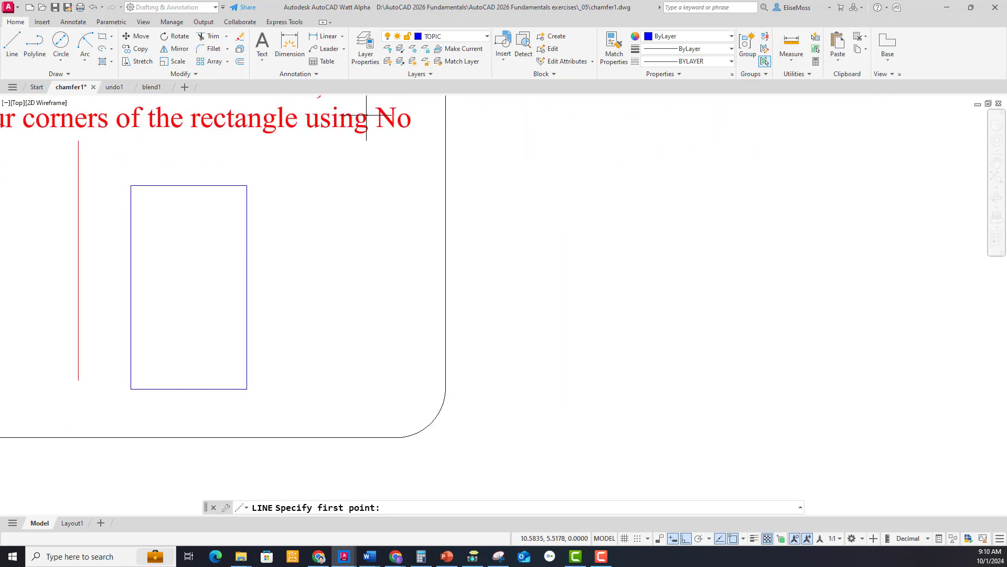
pyautogui.click(576, 214)
pyautogui.click(736, 215)
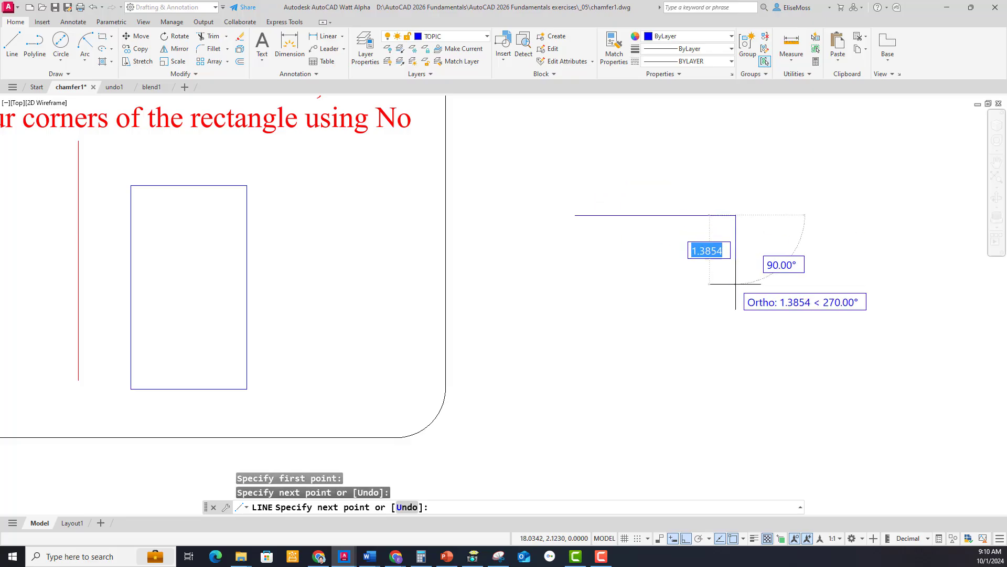
pyautogui.click(736, 299)
pyautogui.rightClick(735, 299)
pyautogui.click(750, 303)
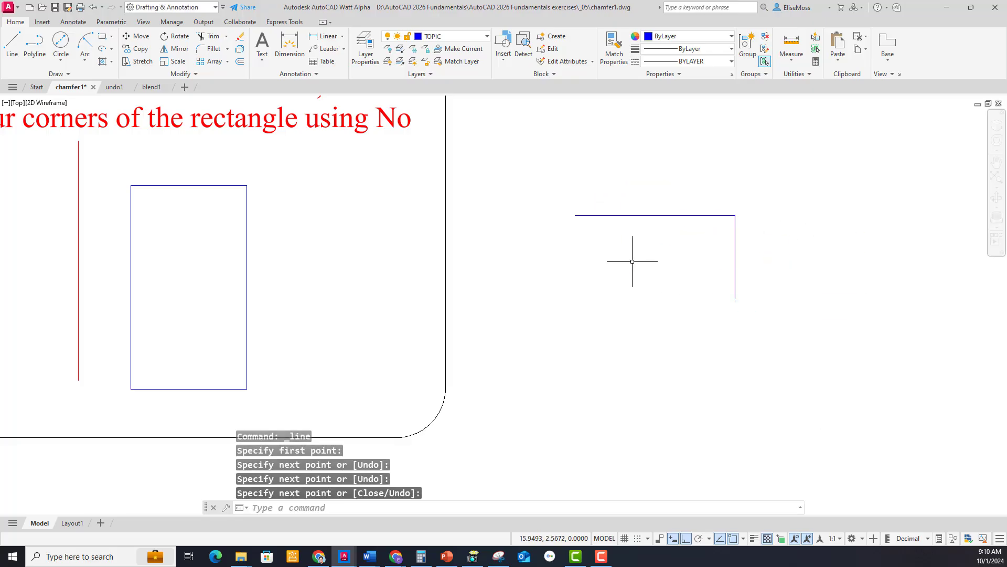
# Try to chamfer the corner between the two new lines by the Angle option, keeping length 5 and angle 5.
pyautogui.rightClick(633, 261)
pyautogui.moveTo(682, 281)
pyautogui.click(760, 292)
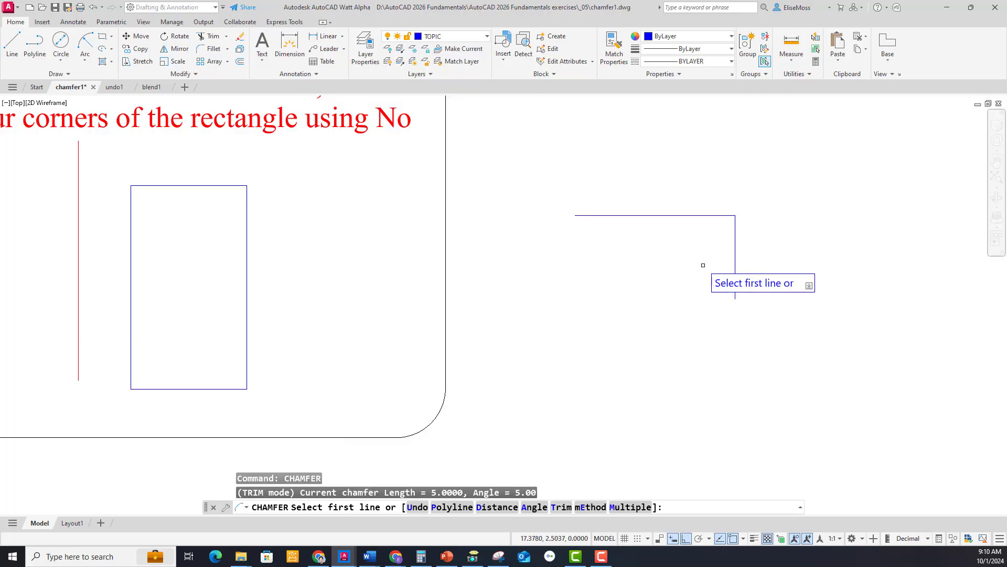
pyautogui.click(534, 506)
pyautogui.press('Return')
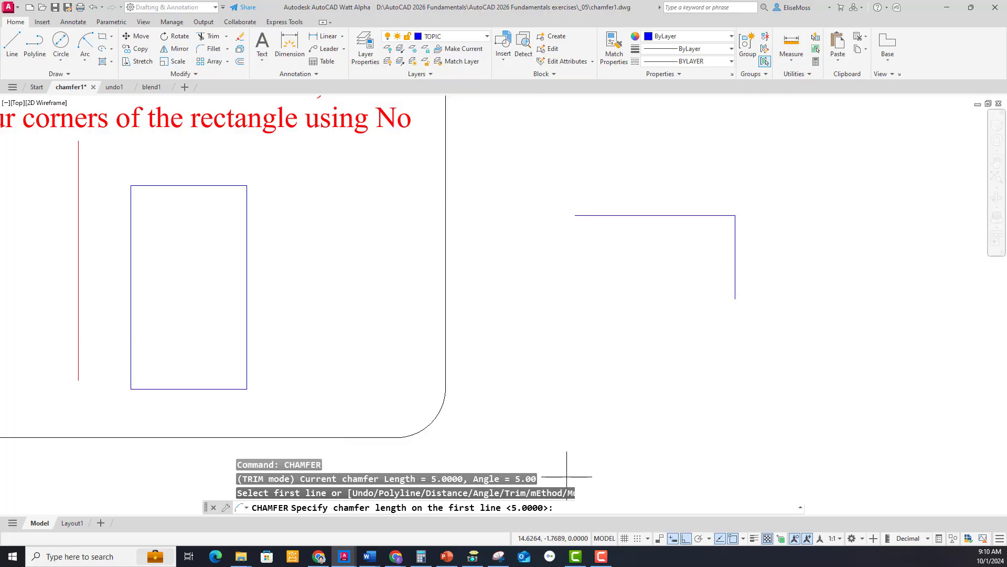
pyautogui.press('Return')
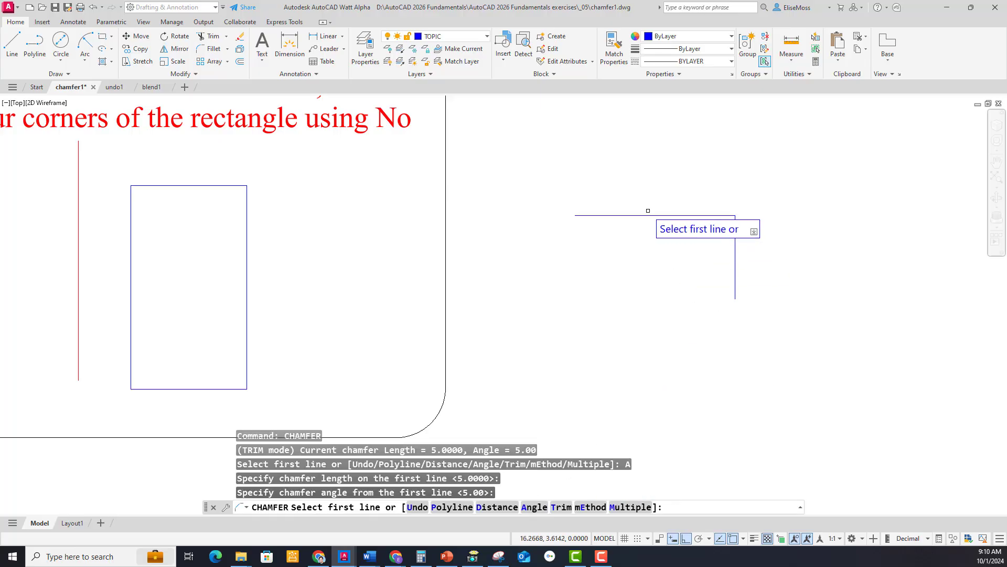
pyautogui.click(653, 215)
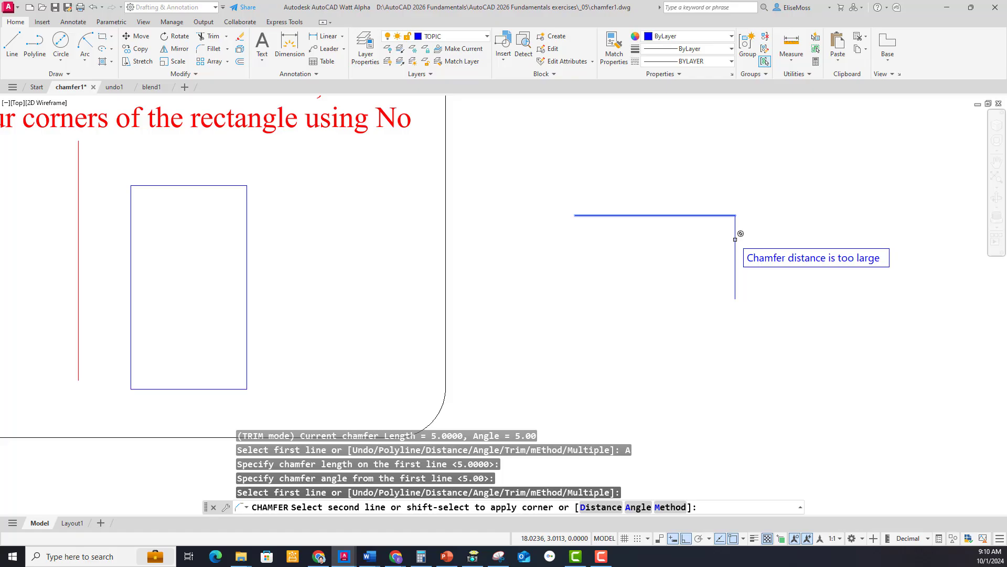
pyautogui.press('Escape')
# Stretch the new vertical line downward to about 5.7 units long and the horizontal line leftward to about 7 units long.
pyautogui.click(735, 273)
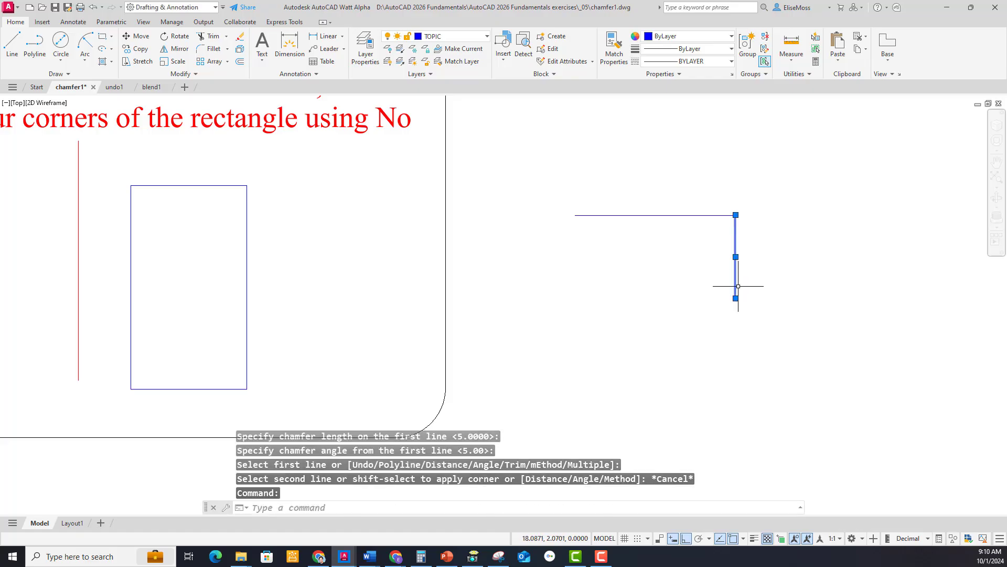
pyautogui.click(735, 298)
pyautogui.click(735, 496)
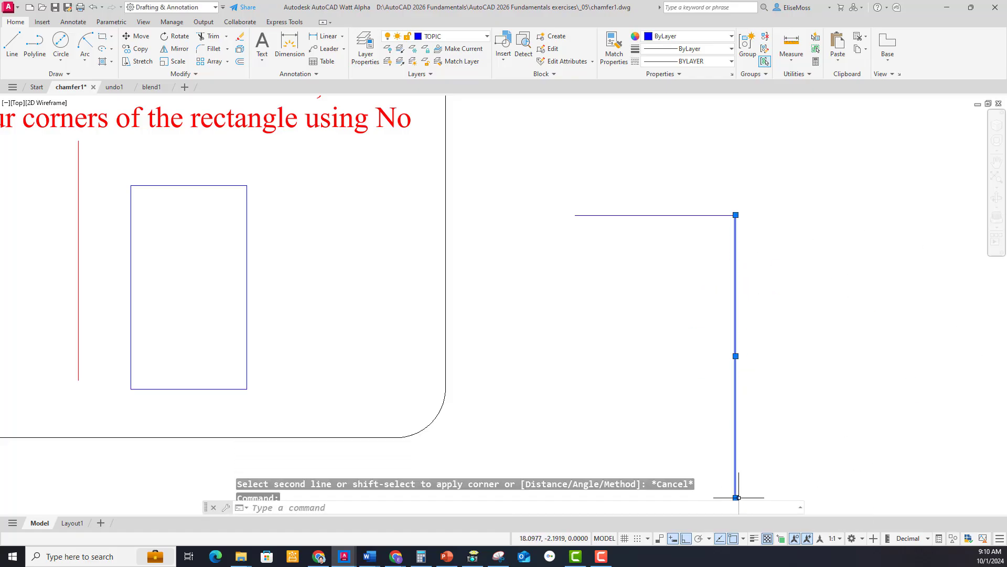
pyautogui.press('Escape')
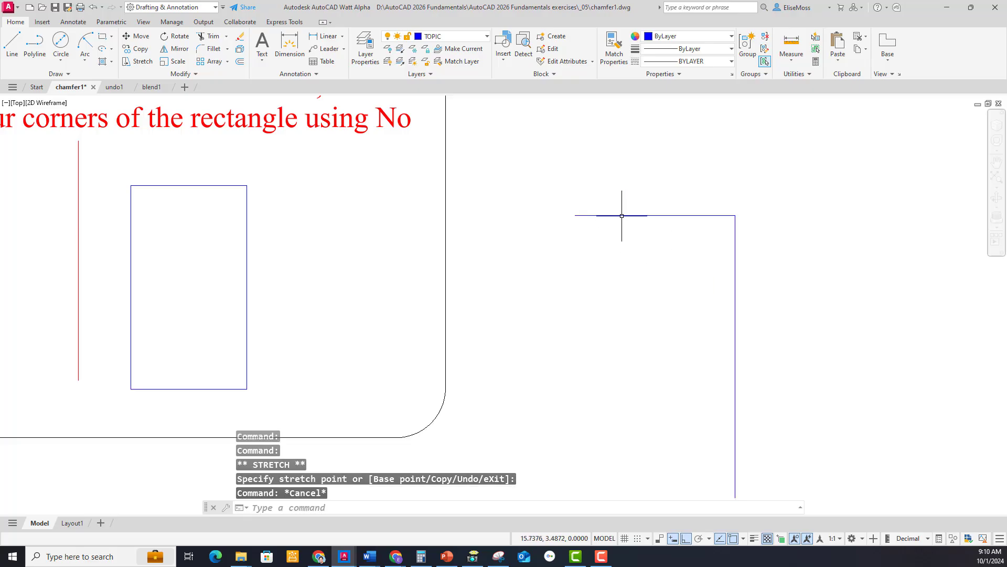
pyautogui.click(582, 215)
pyautogui.click(576, 215)
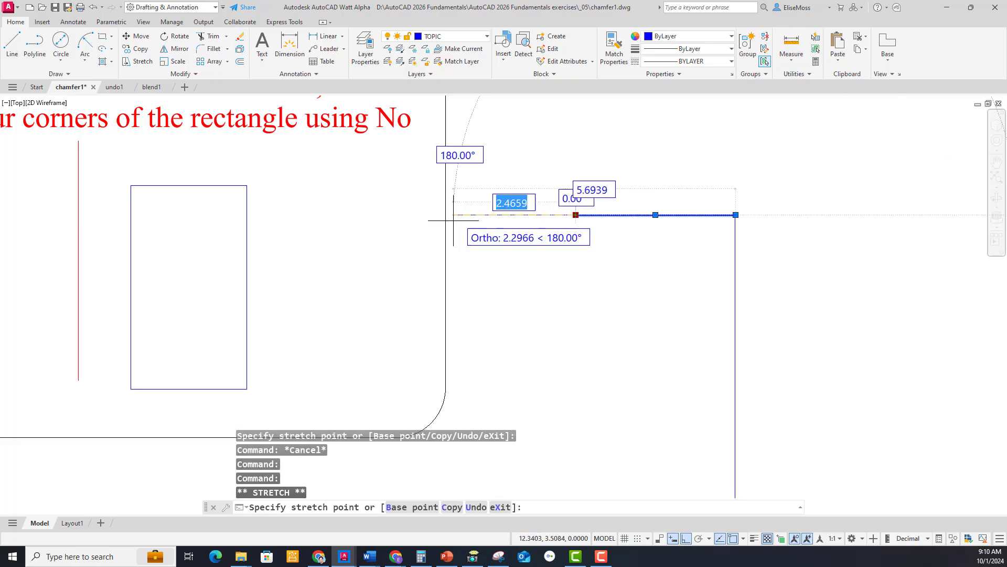
pyautogui.click(388, 216)
pyautogui.press('Escape')
# Chamfer the corner between the two lengthened lines with length 5 and angle 5, taking the horizontal line first.
pyautogui.rightClick(540, 244)
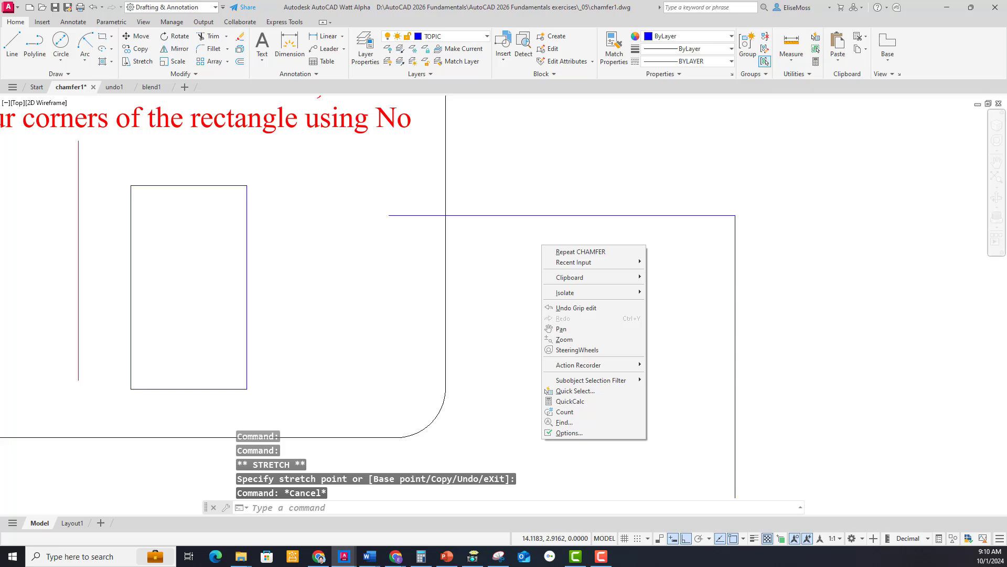
pyautogui.click(573, 252)
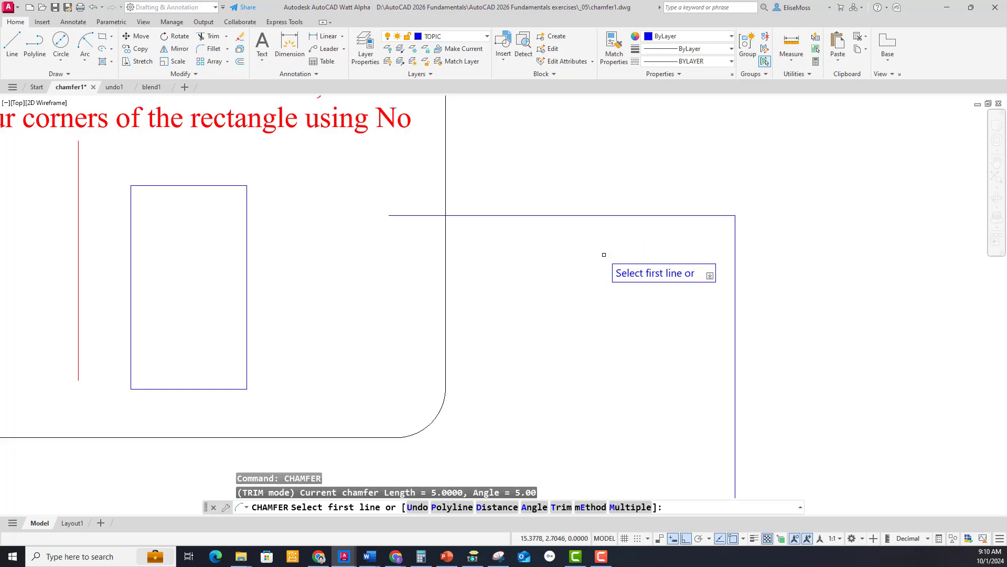
pyautogui.click(662, 215)
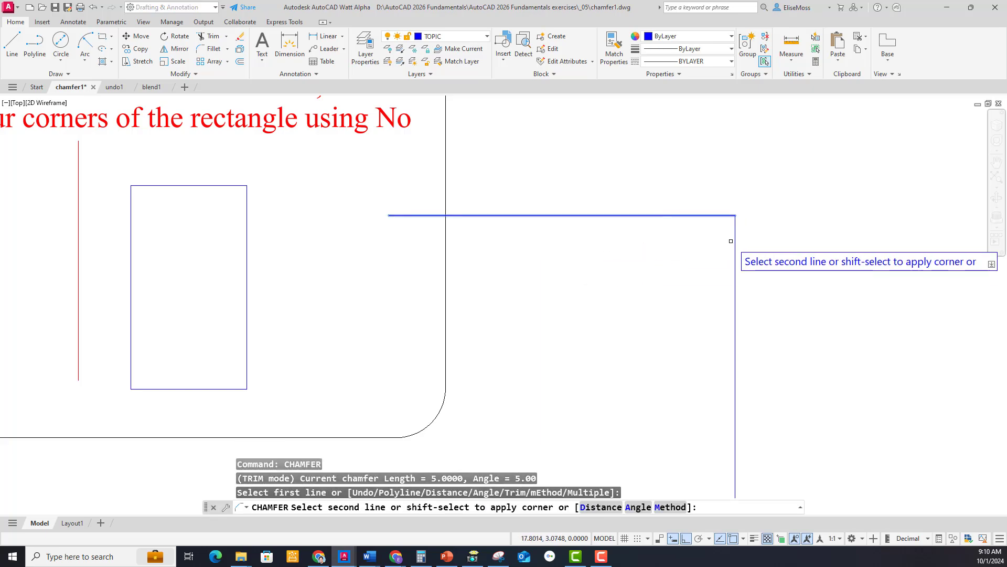
pyautogui.click(735, 254)
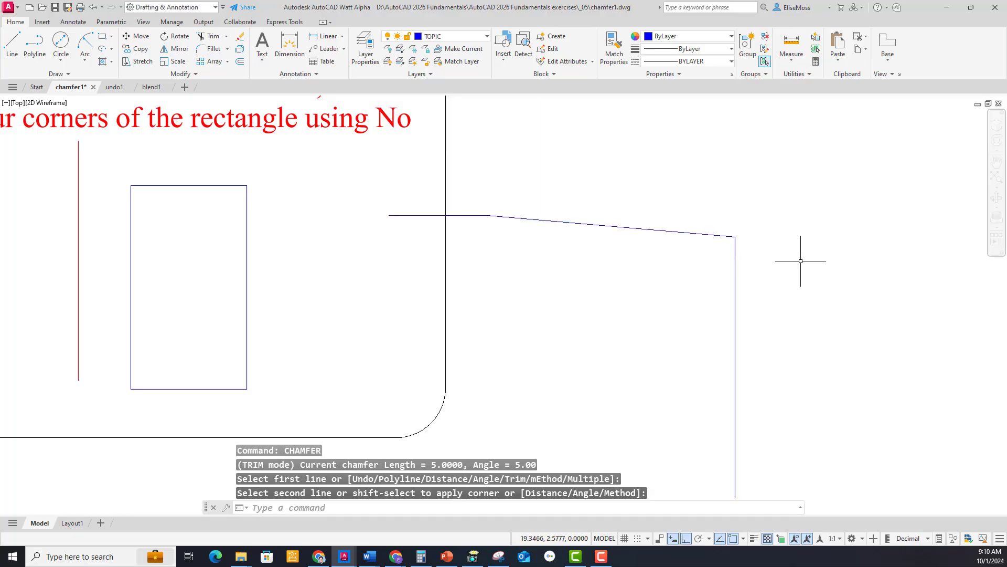
pyautogui.scroll(-4, 801, 261)
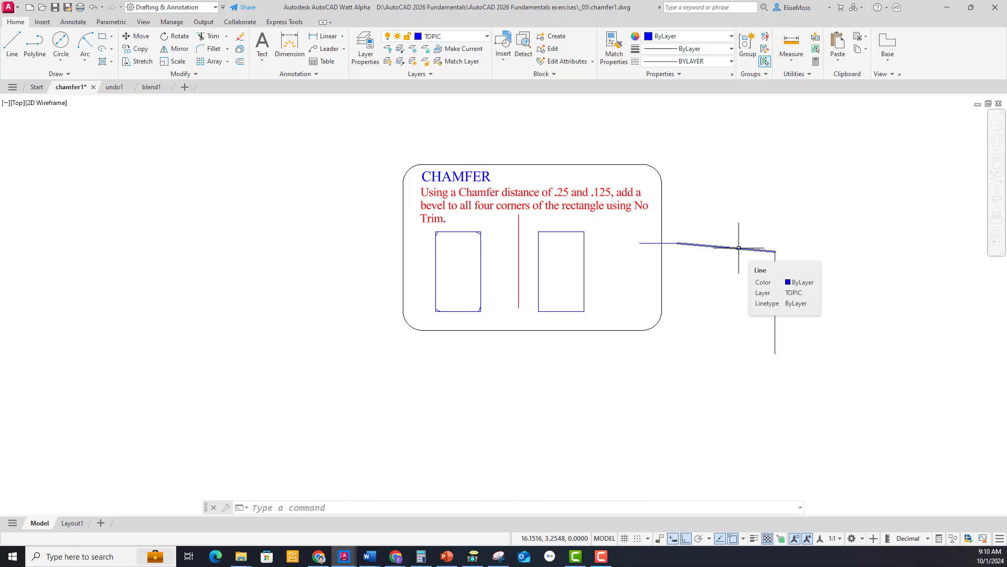
# Undo the last chamfer on the corner between the two lengthened lines.
pyautogui.rightClick(813, 244)
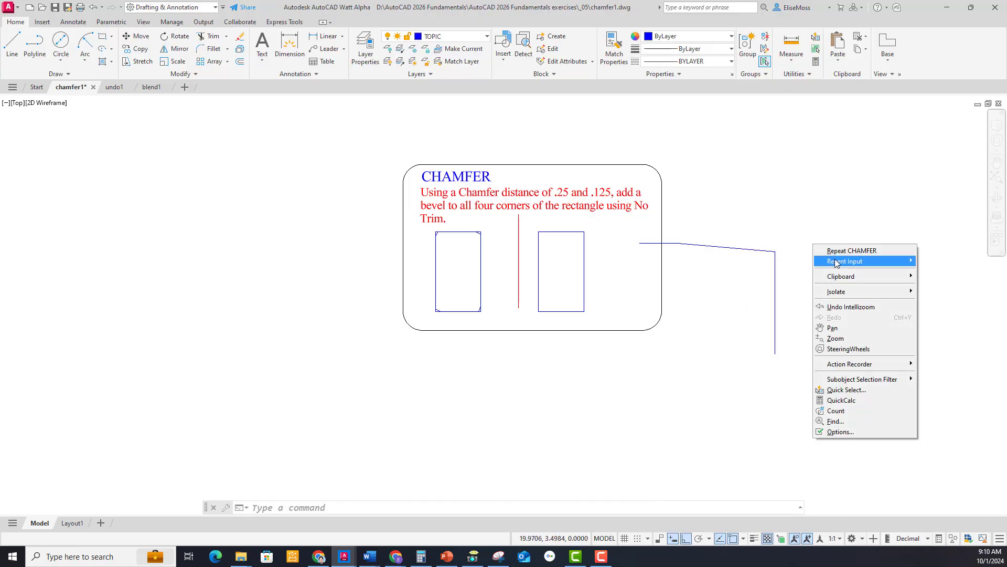
pyautogui.moveTo(836, 263)
pyautogui.click(931, 284)
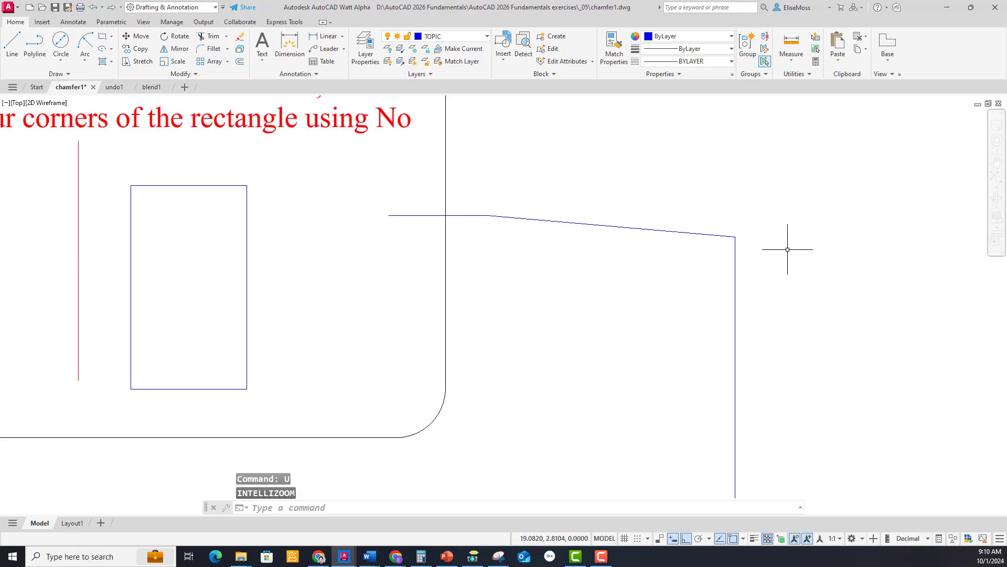
pyautogui.rightClick(810, 244)
pyautogui.click(819, 248)
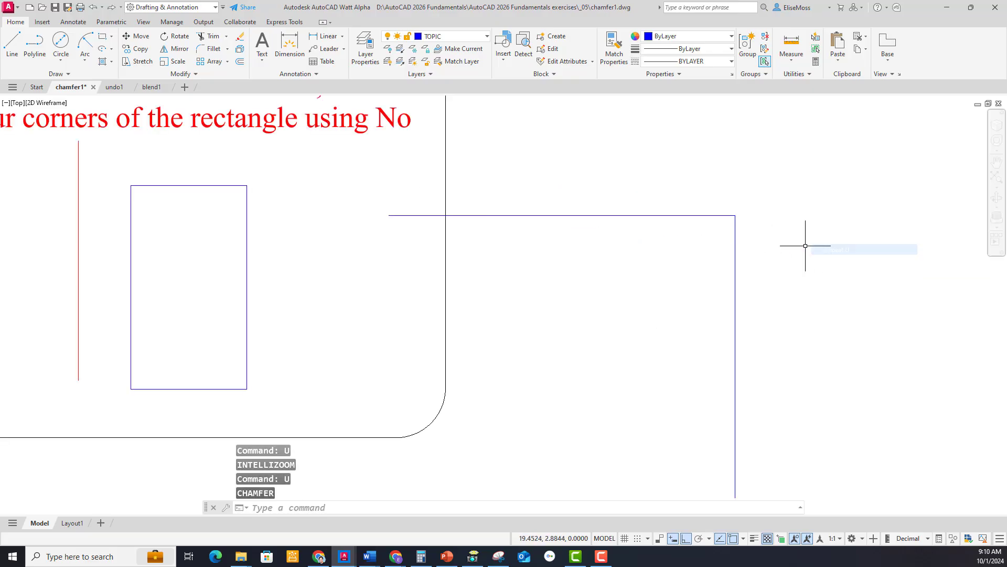
# Try to chamfer the corner between the two lengthened lines by the Angle option, with length 60 and angle 60.
pyautogui.rightClick(801, 236)
pyautogui.moveTo(850, 254)
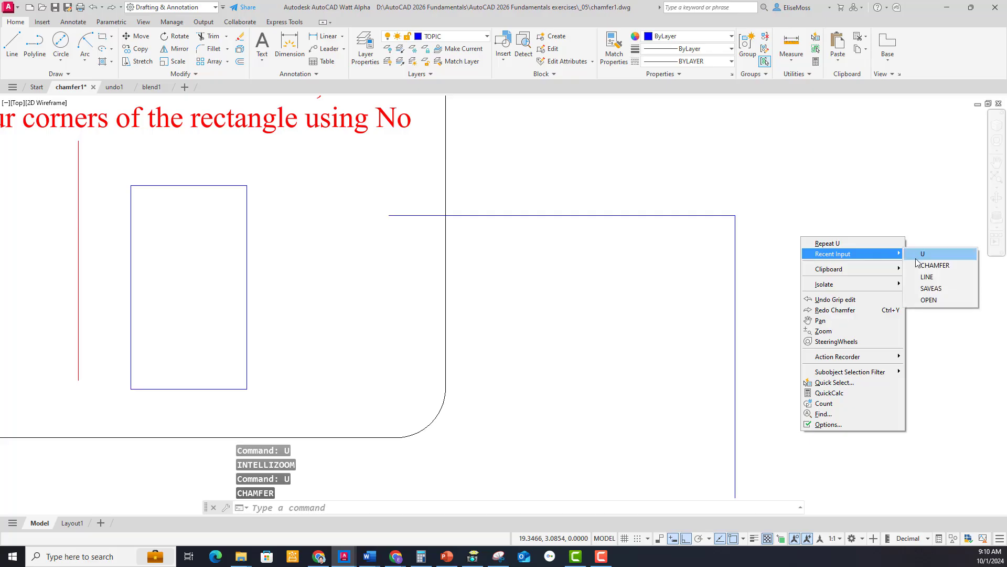
pyautogui.click(929, 265)
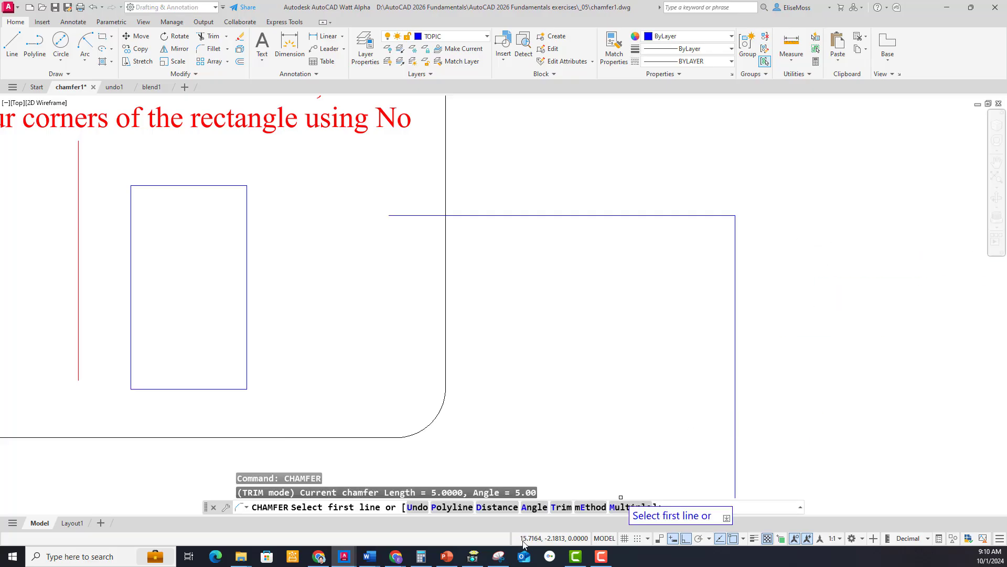
pyautogui.click(534, 507)
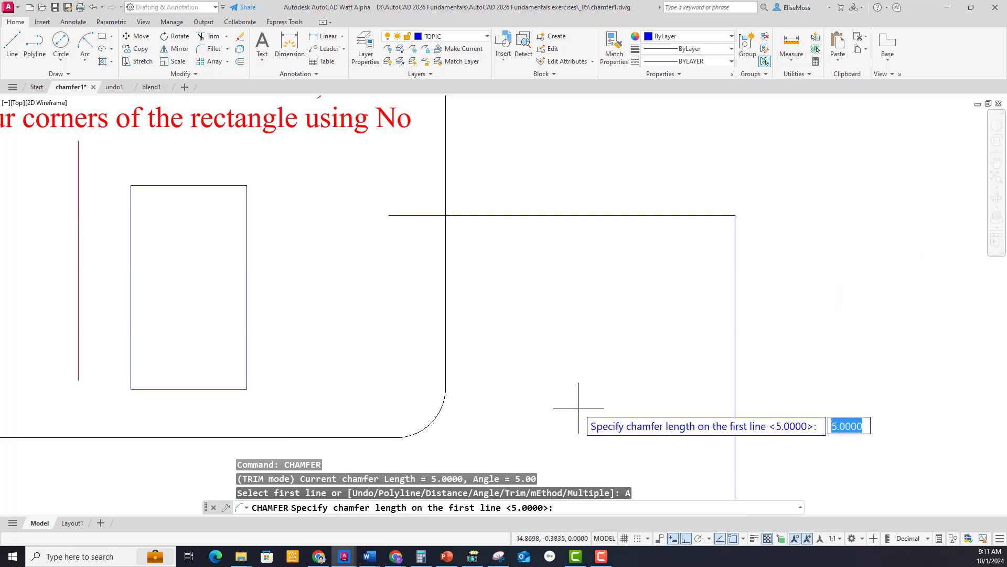
pyautogui.write('60')
pyautogui.press('Return')
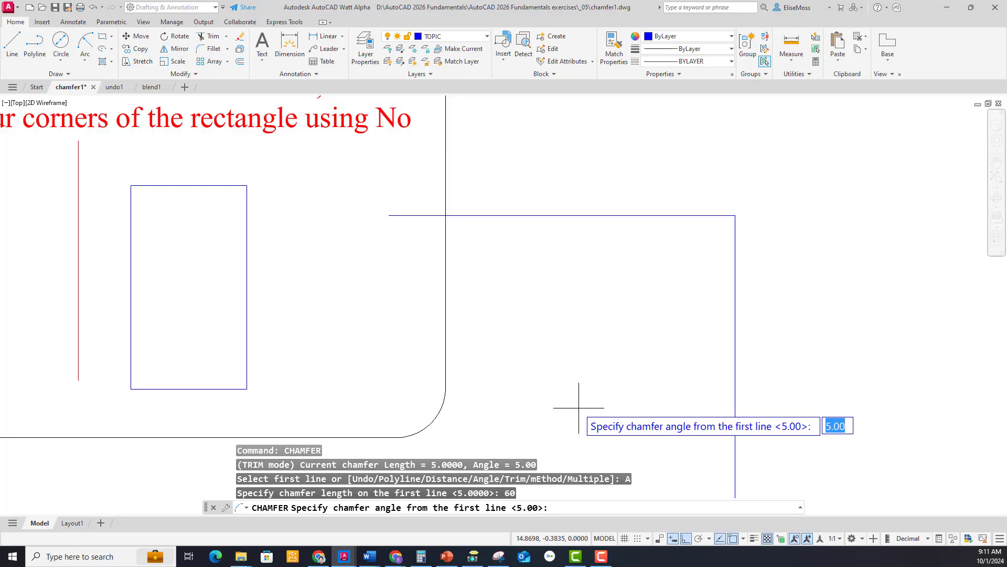
pyautogui.write('60')
pyautogui.press('Return')
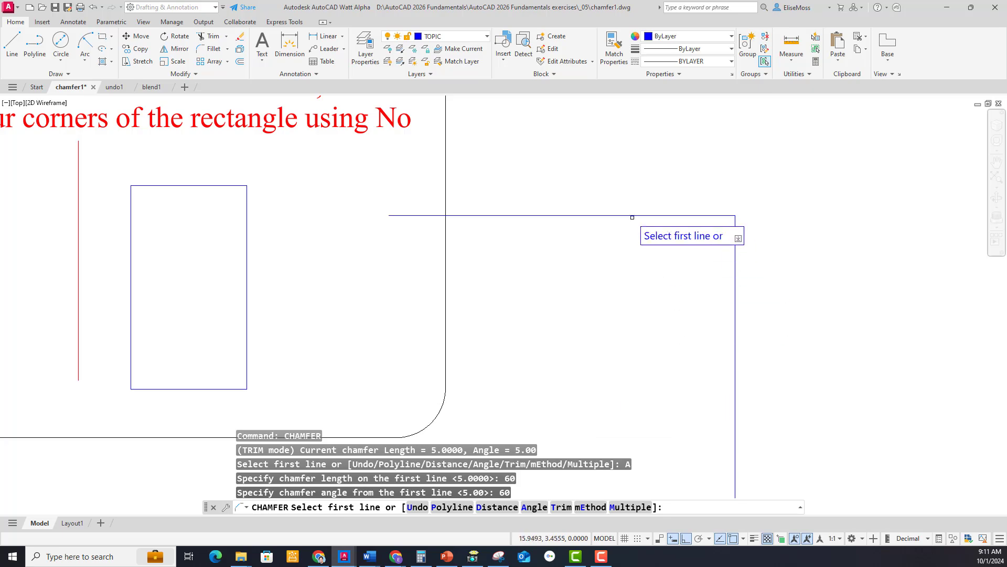
pyautogui.click(632, 215)
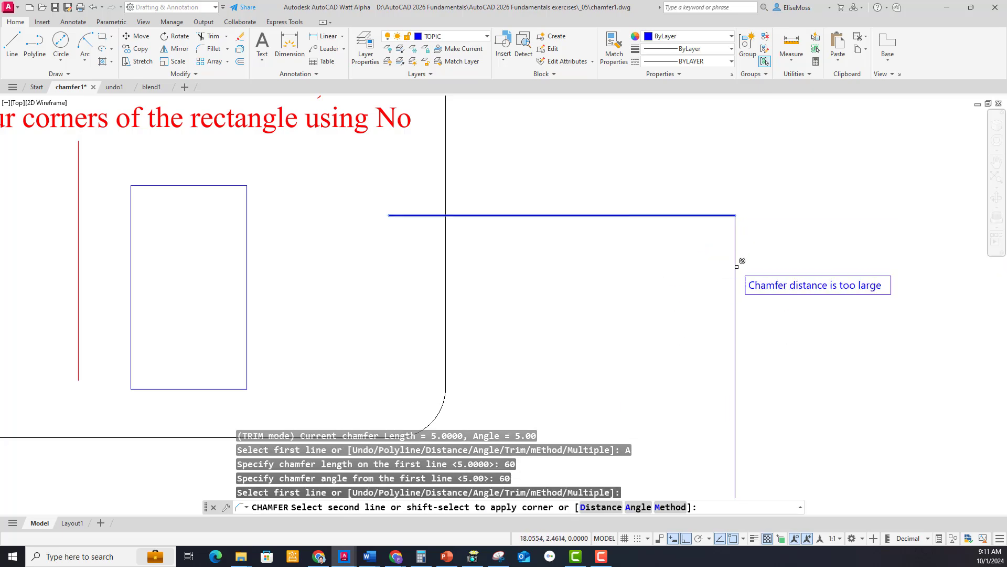
pyautogui.press('Escape')
# Erase the horizontal and vertical practice lines that meet outside the exercise frame.
pyautogui.click(776, 180)
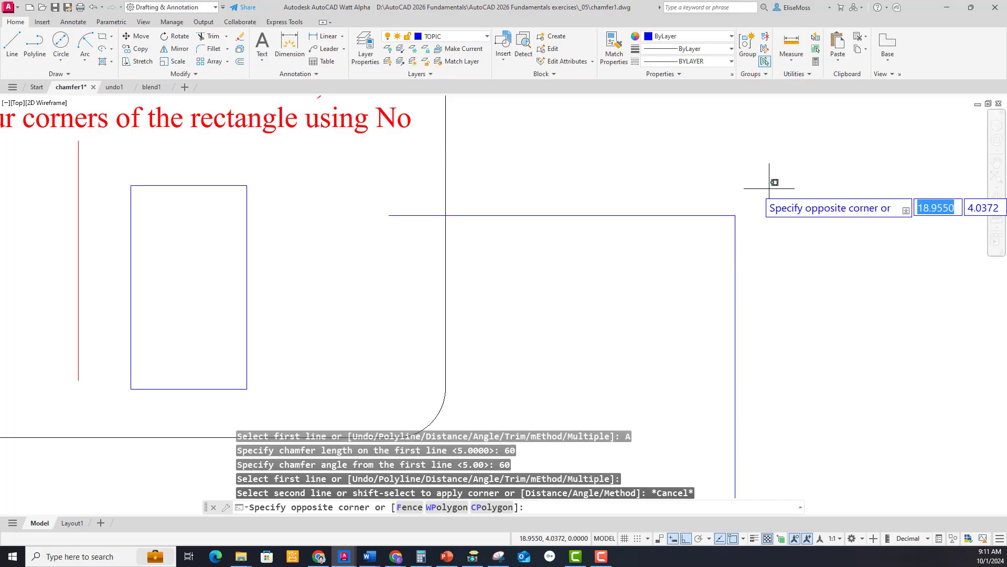
pyautogui.click(669, 273)
pyautogui.press('Delete')
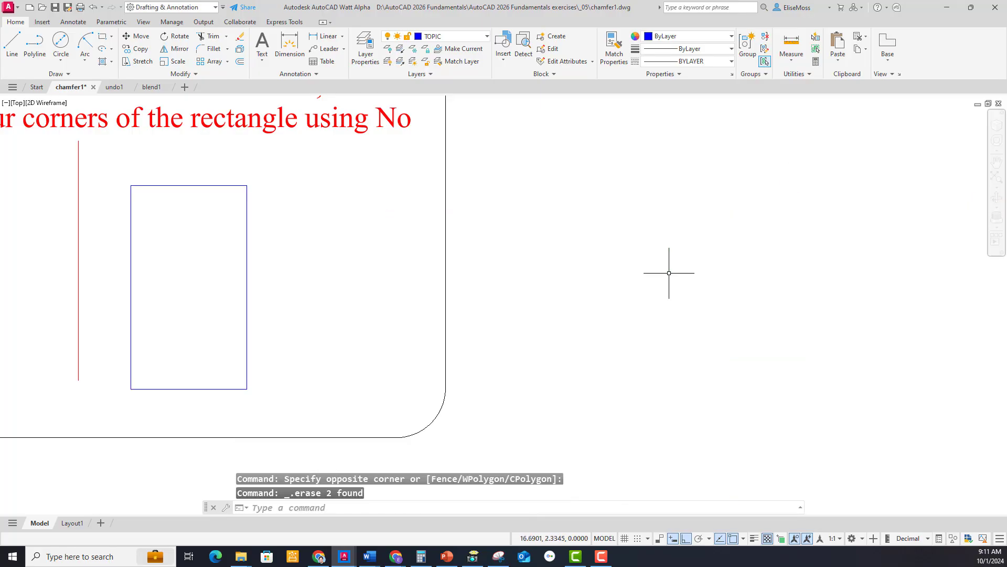
# Set the Chamfer command to No trim mode, with a first distance of 0.25 and a second distance of 0.125.
pyautogui.scroll(-2, 669, 273)
pyautogui.moveTo(386, 294); pyautogui.dragTo(577, 286, button='middle')
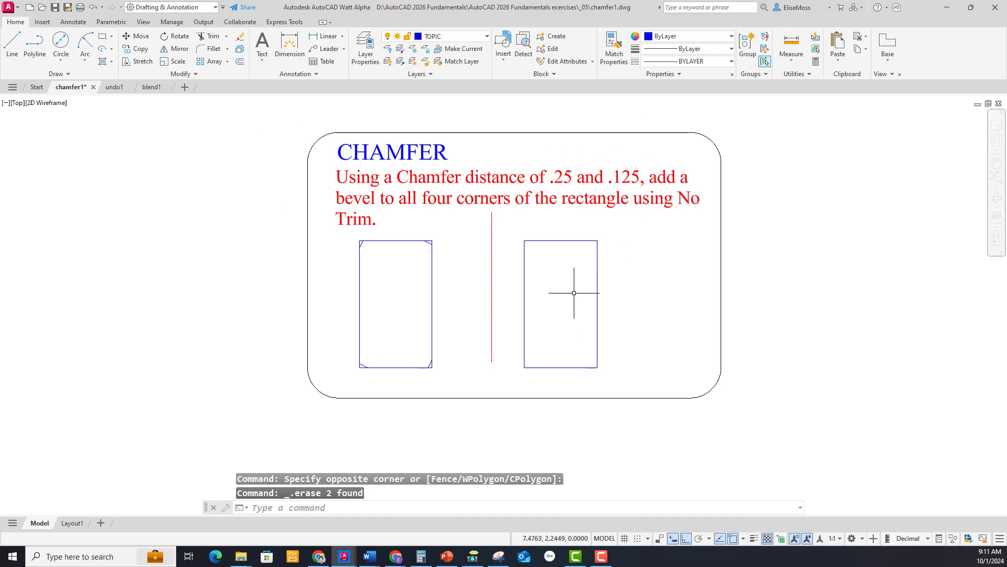
pyautogui.rightClick(639, 257)
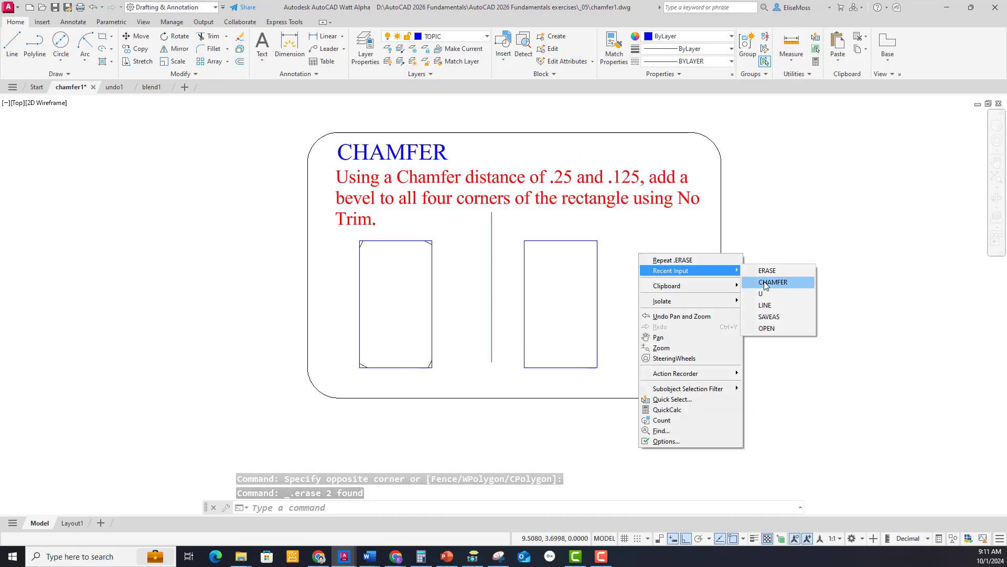
pyautogui.click(766, 284)
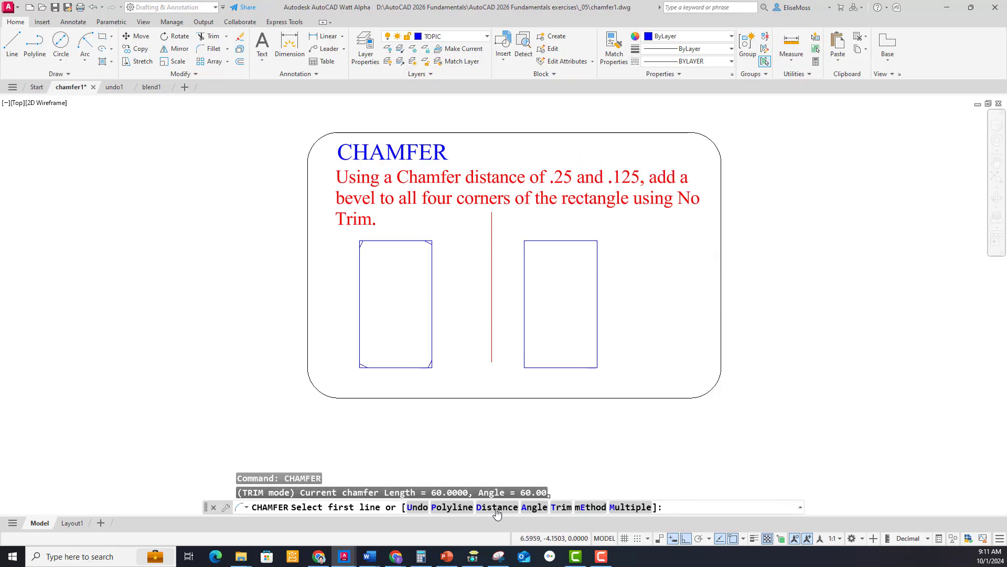
pyautogui.click(562, 507)
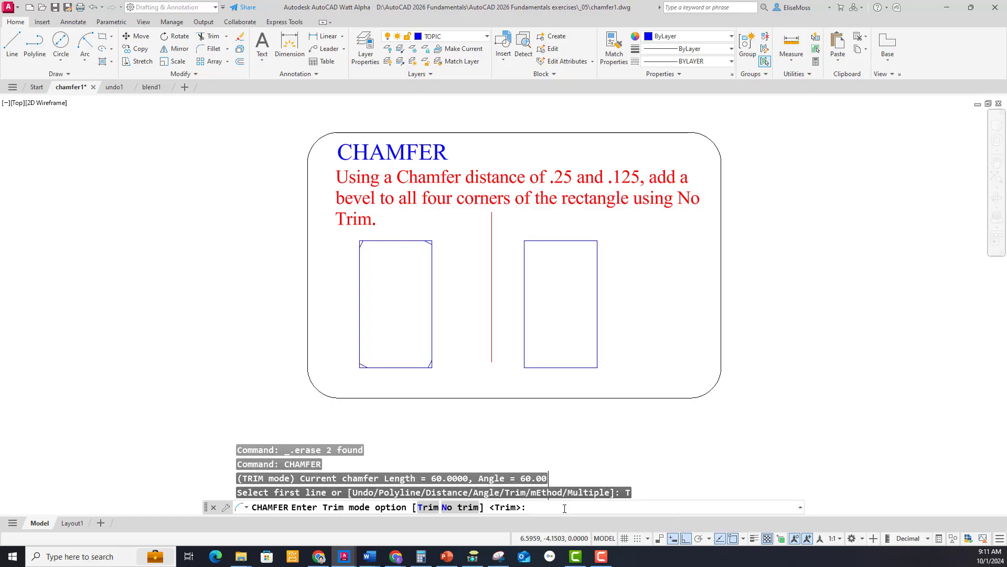
pyautogui.click(459, 507)
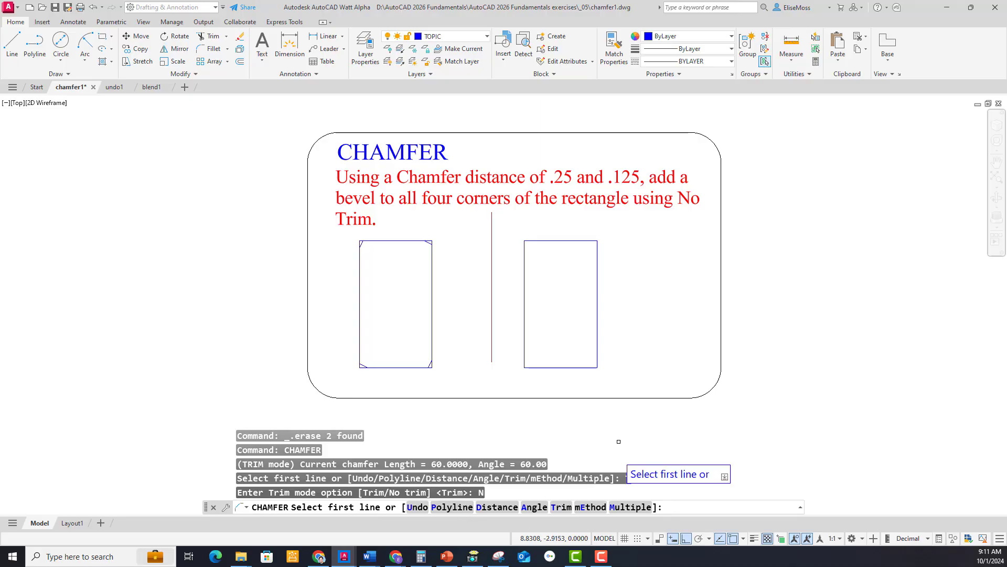
pyautogui.click(497, 507)
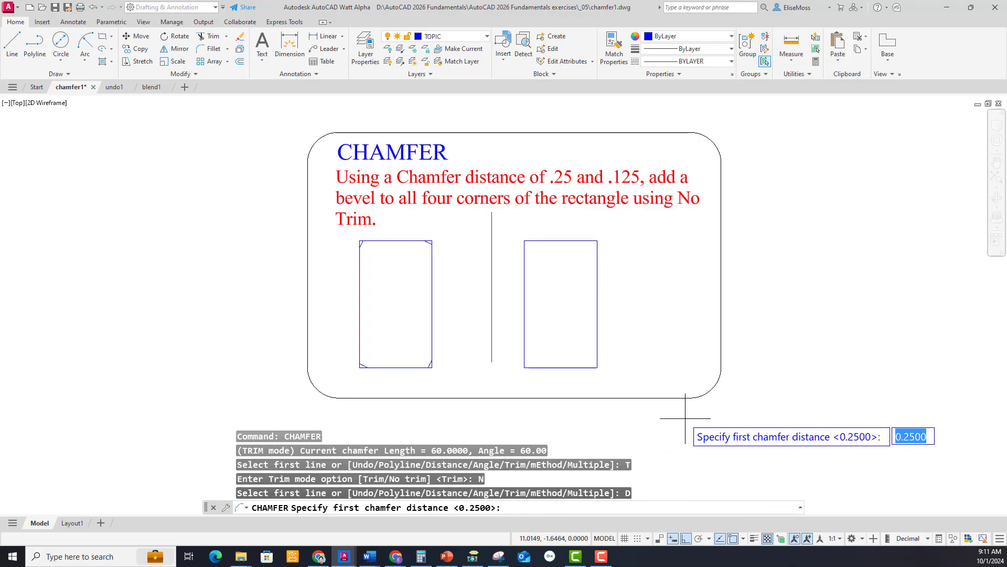
pyautogui.press('Return')
pyautogui.press('Return')
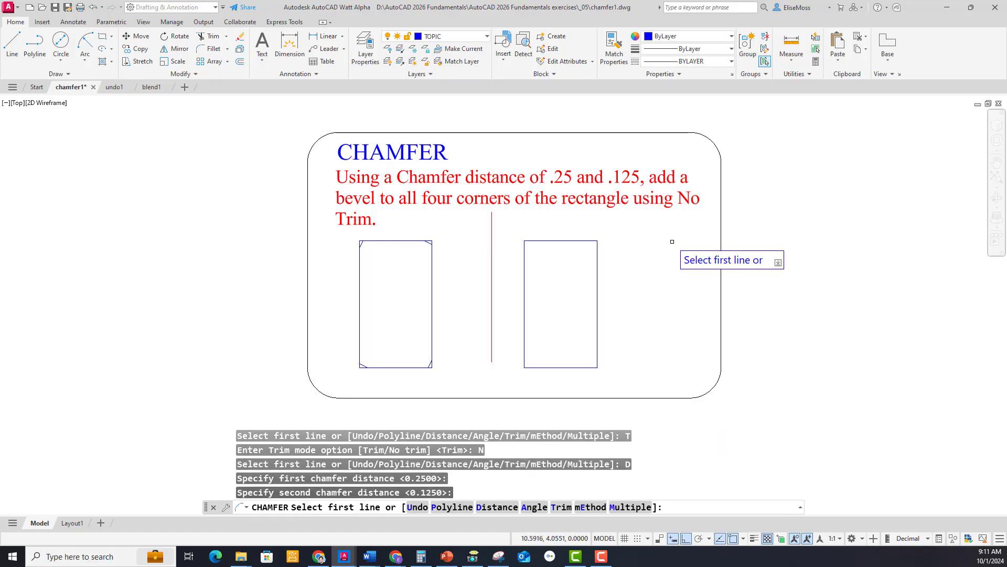
# Chamfer all four corners of the plain rectangle at once with the Polyline option.
pyautogui.click(452, 507)
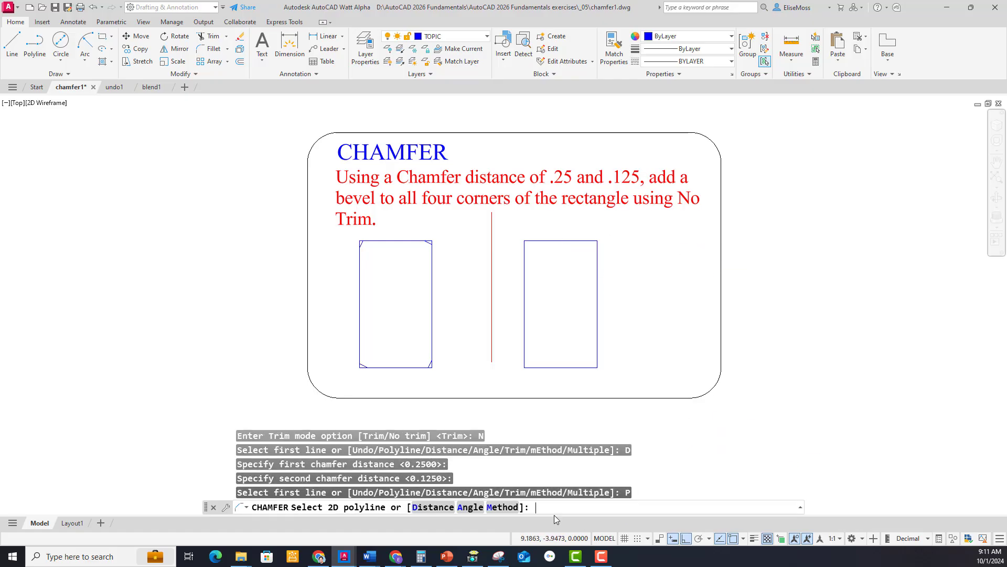
pyautogui.click(553, 245)
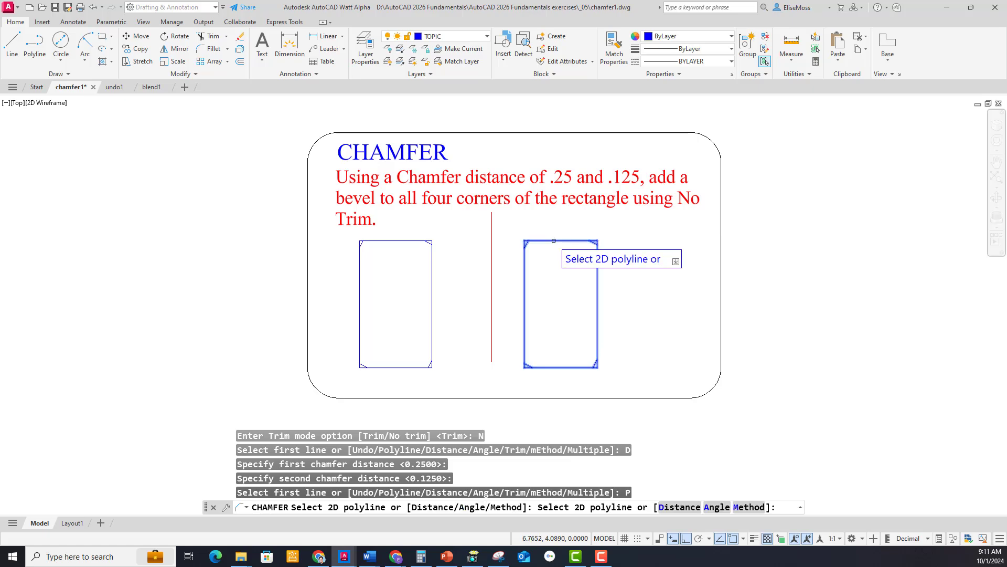
pyautogui.click(556, 241)
pyautogui.scroll(2, 554, 311)
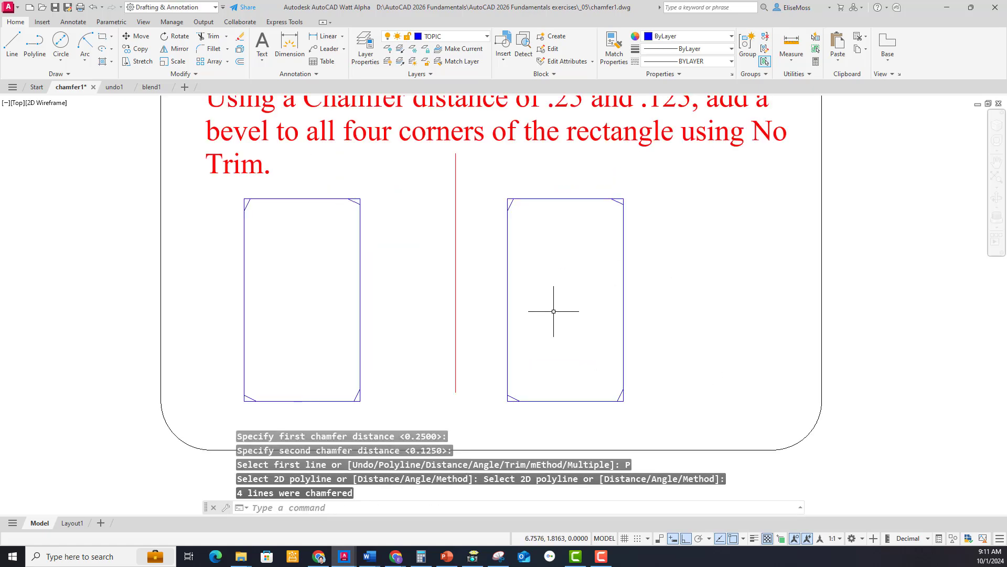